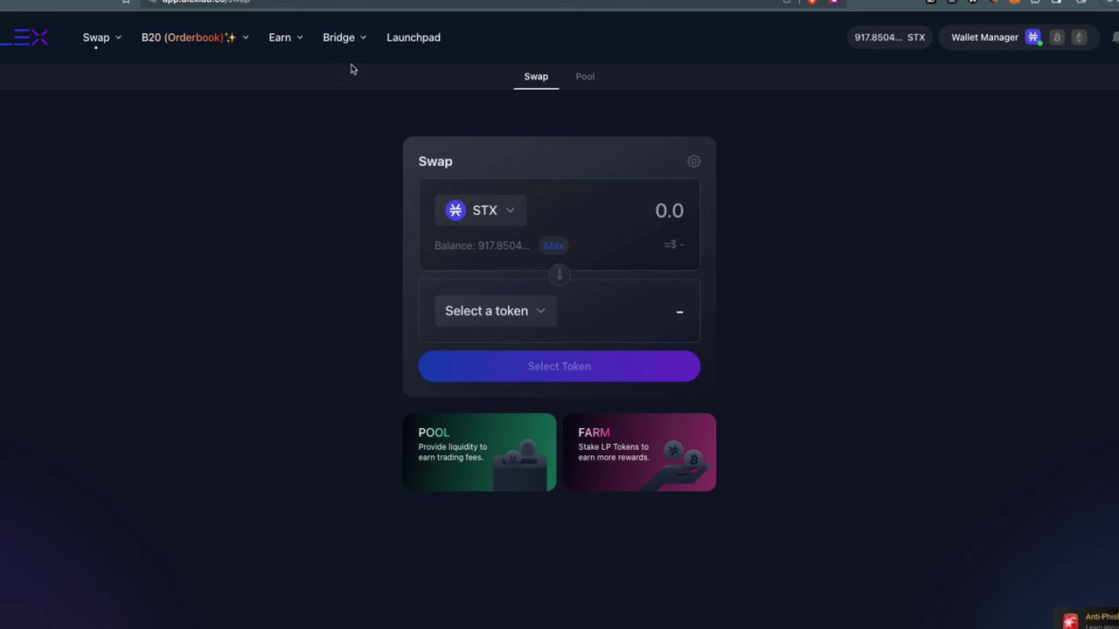
Bring up the Bridge menu in ALEX's top navigation.
mouse_move(337, 40)
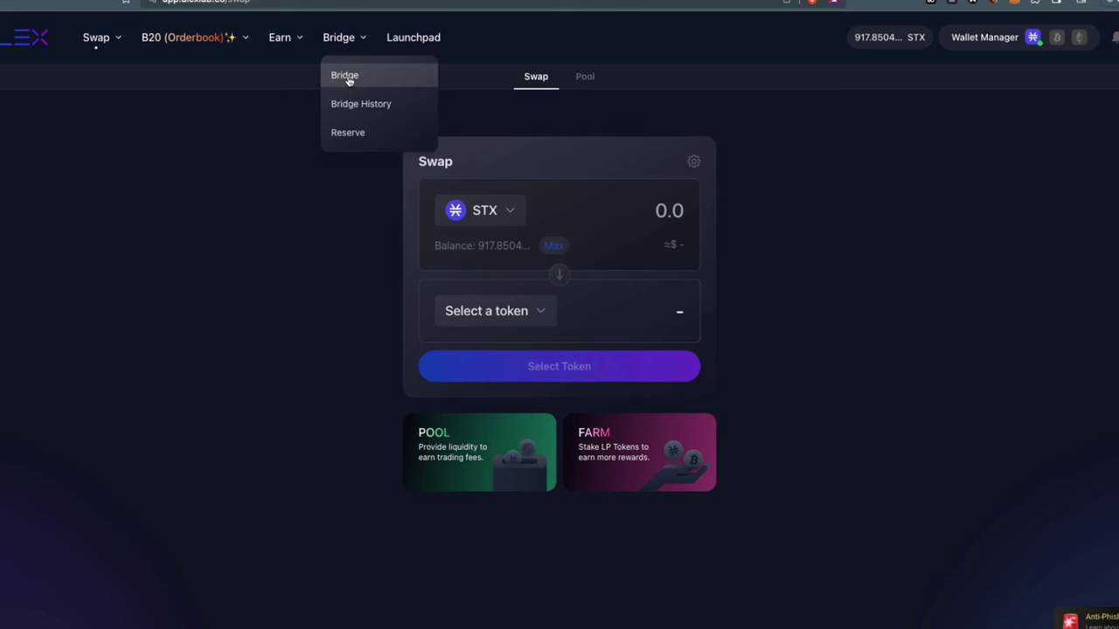
Open ALEX's Bridge page and switch to the BRC20 Bridge form.
left_click(344, 76)
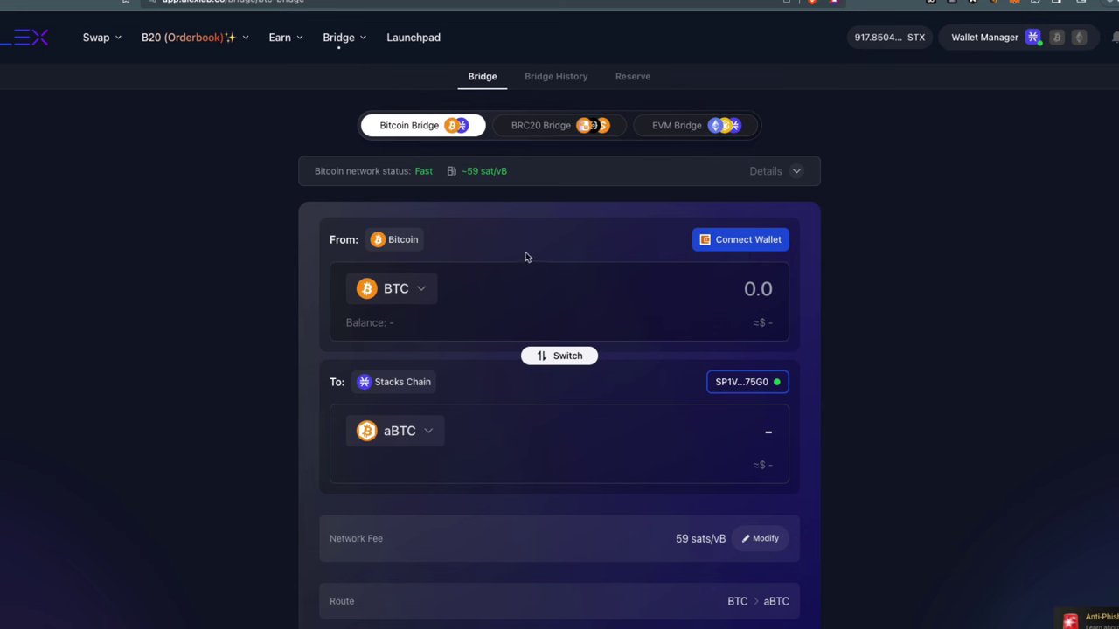
left_click(558, 129)
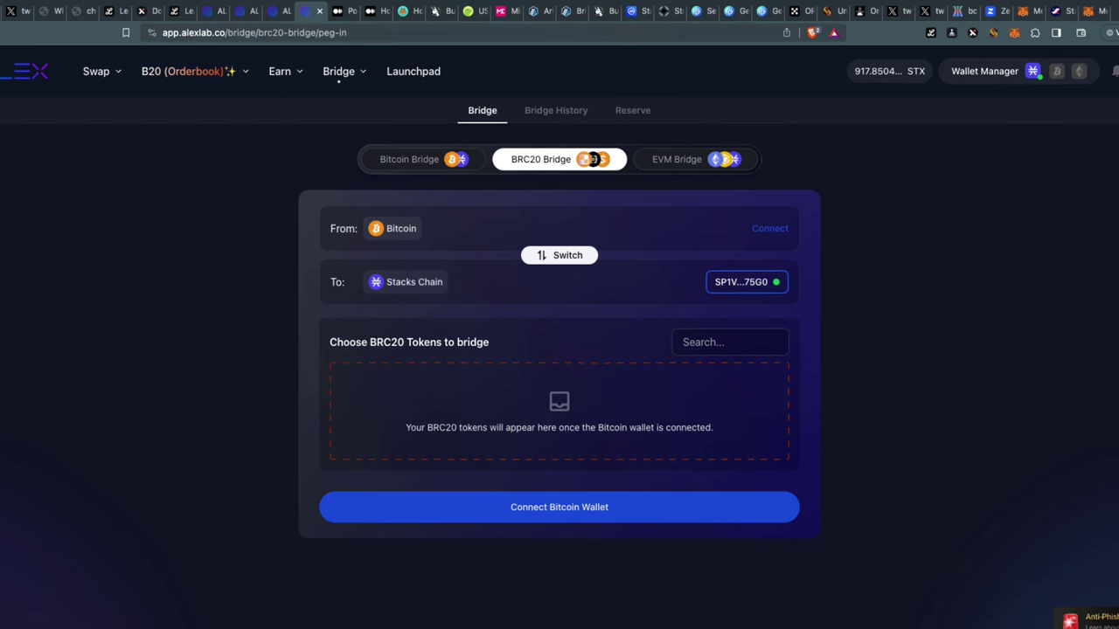
Switch to another browser tab and enter the address coinm.com.
left_click(178, 12)
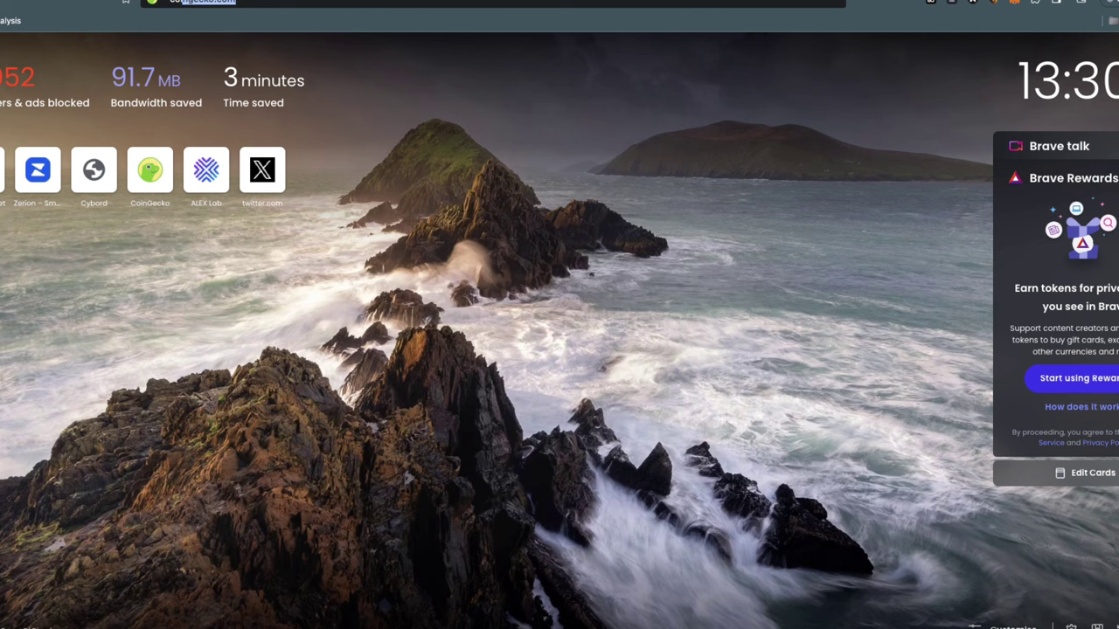
type("inm.com")
Load the CoinW homepage, dismiss its promo popup, and return to the ALEX tab.
key("Return")
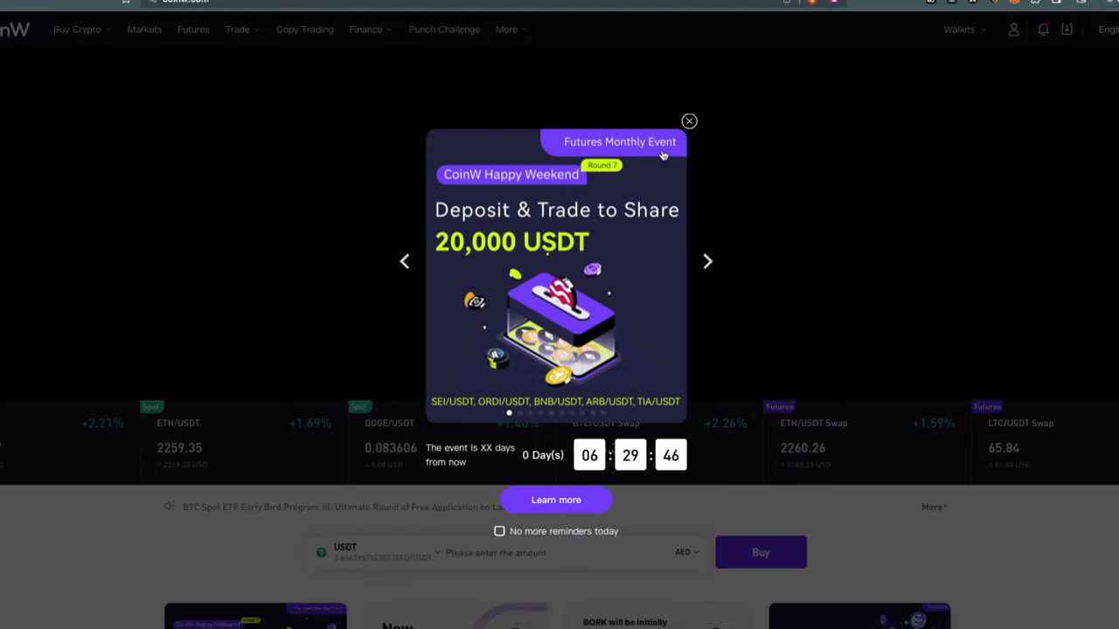
left_click(689, 121)
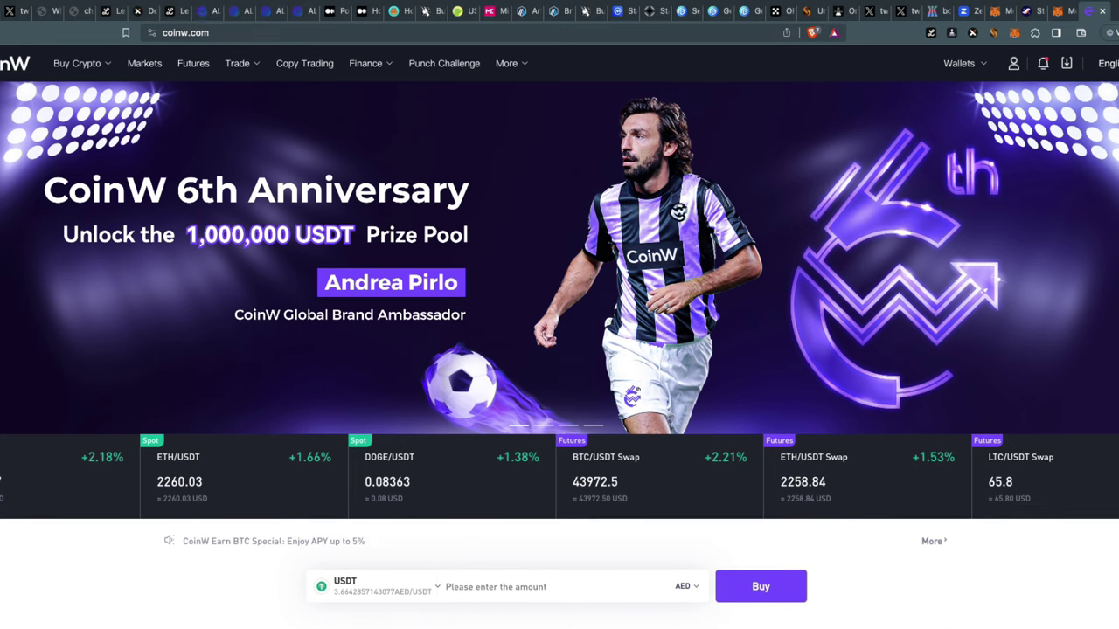
mouse_move(230, 64)
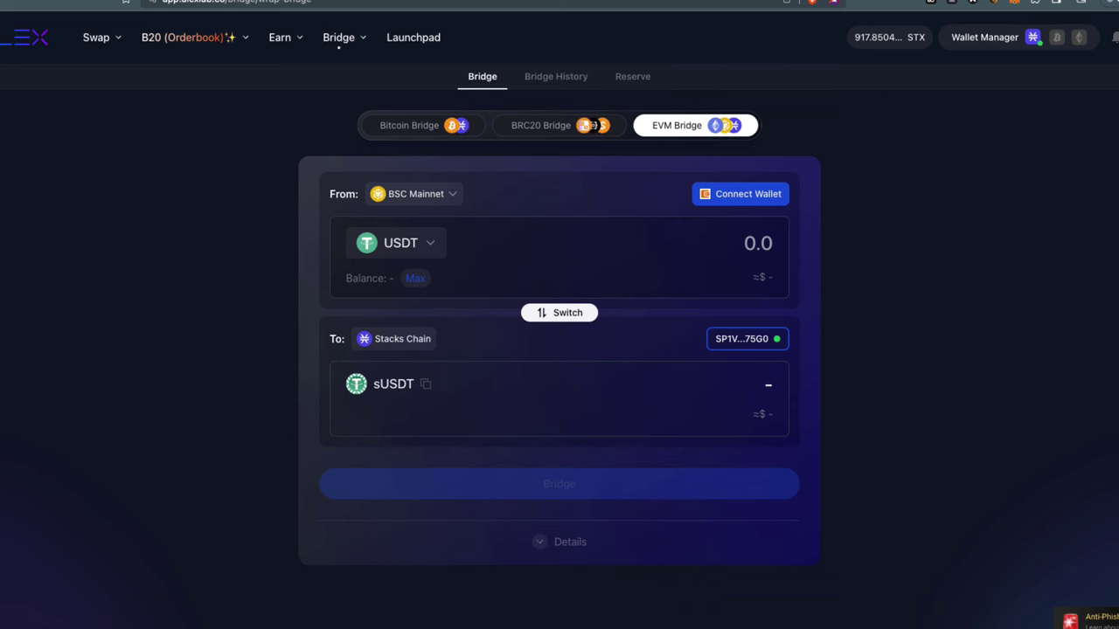
mouse_move(339, 38)
Go to ALEX's Earn > Farm page and scroll through the list of all farms.
mouse_move(285, 36)
left_click(298, 105)
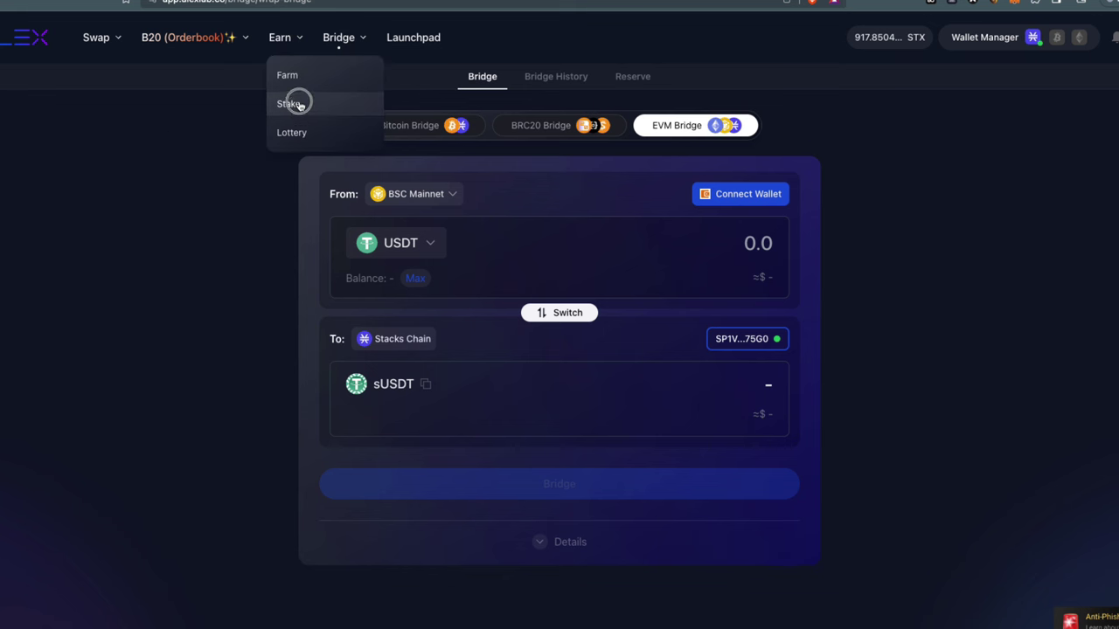
left_click(295, 76)
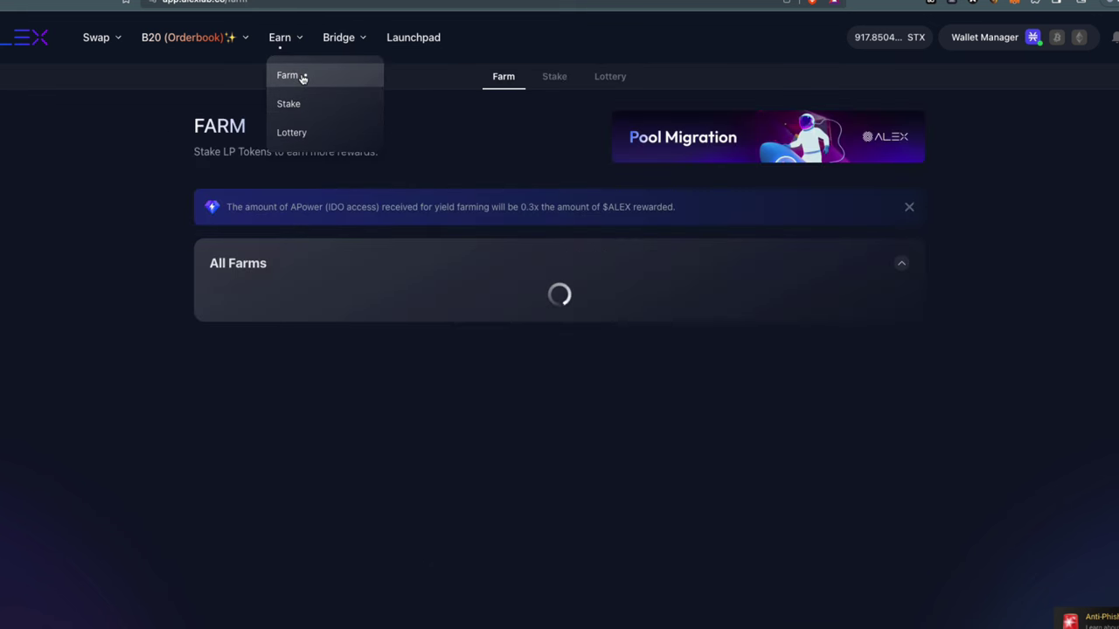
scroll(492, 486, "down", 5)
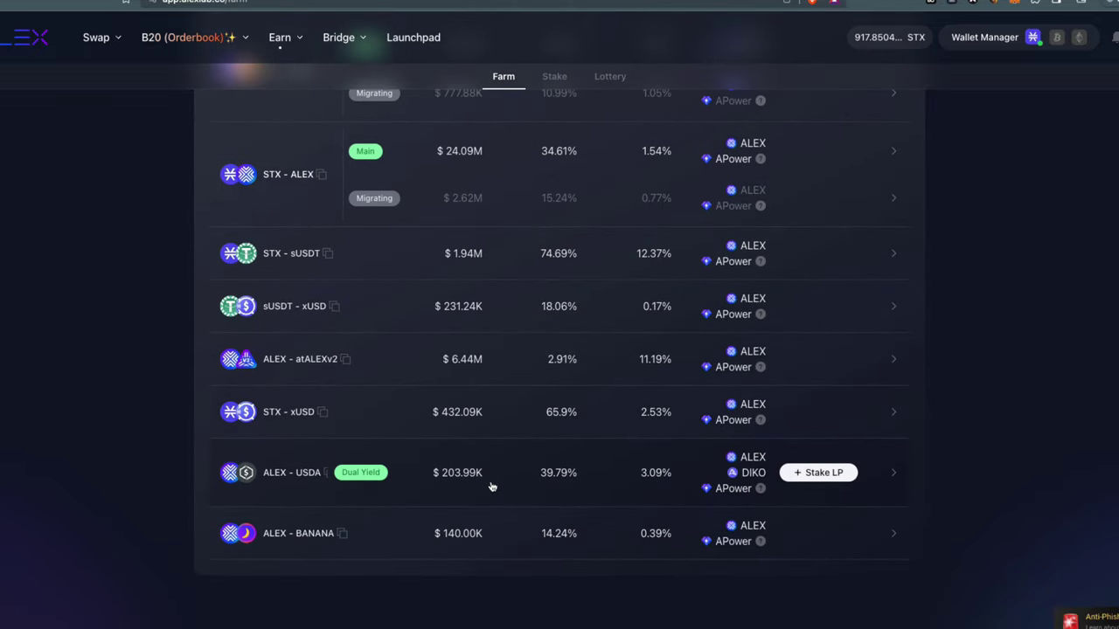
scroll(490, 487, "up", 5)
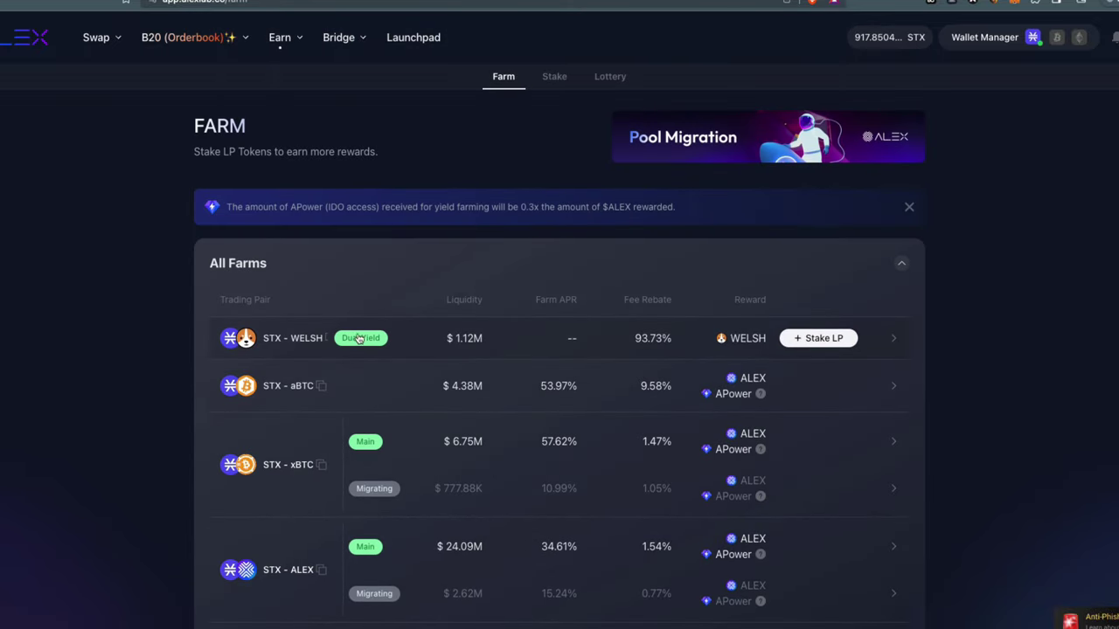
Open the STX - WELSH staking form, inspect its amount field, then return to All Farms.
left_click(814, 343)
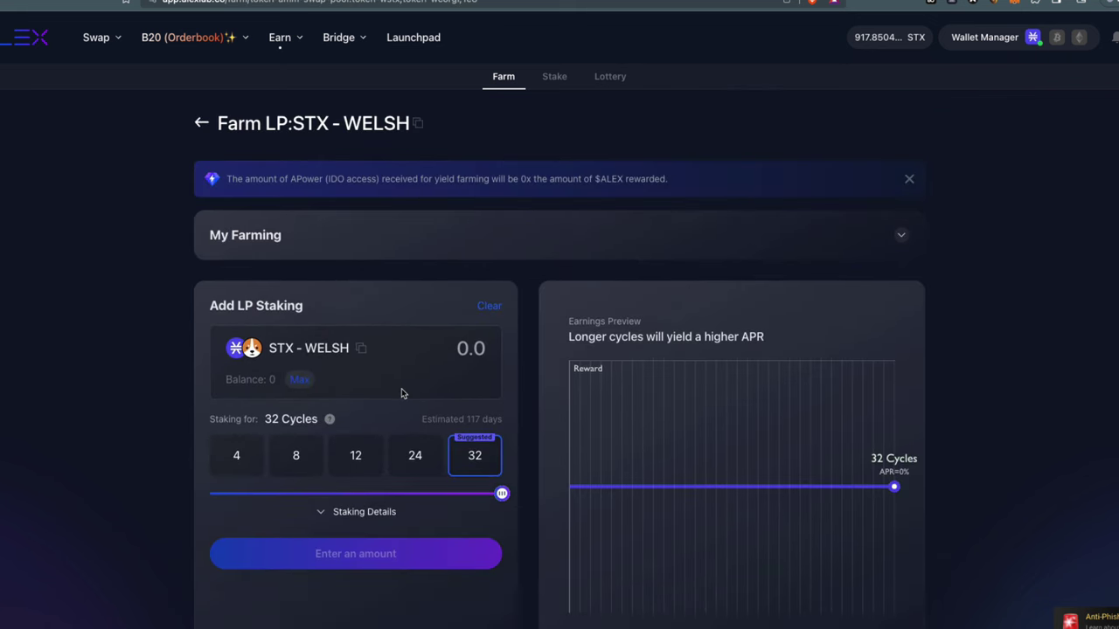
left_click(297, 380)
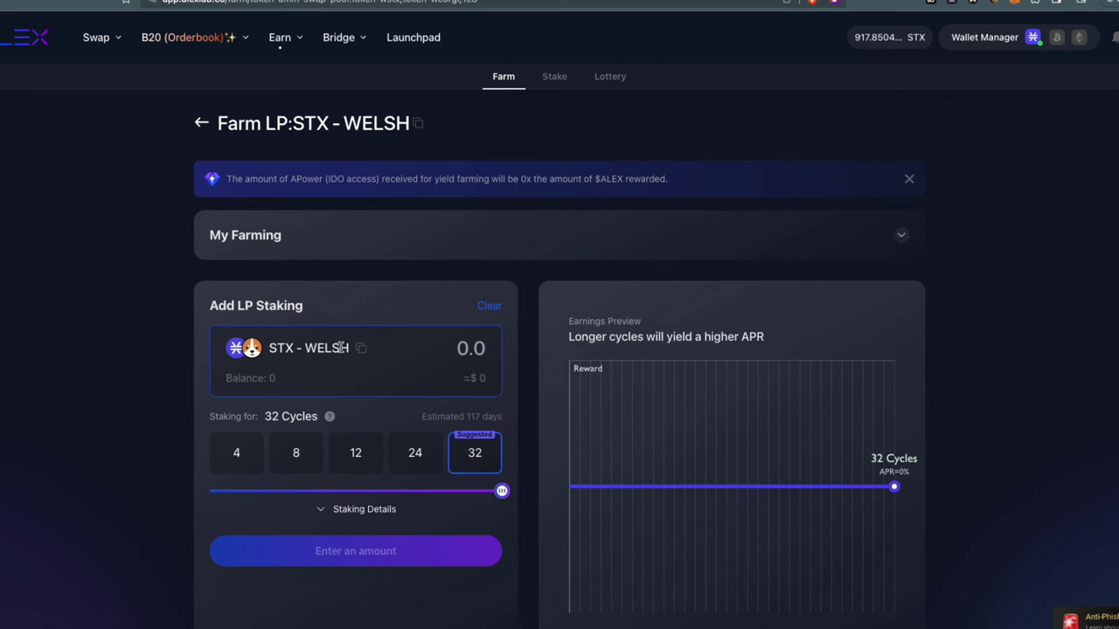
mouse_move(269, 348)
left_mouse_down()
mouse_move(351, 359)
mouse_move(281, 349)
left_mouse_up()
left_click(351, 358)
left_click(282, 349)
left_click(491, 301)
left_click(201, 125)
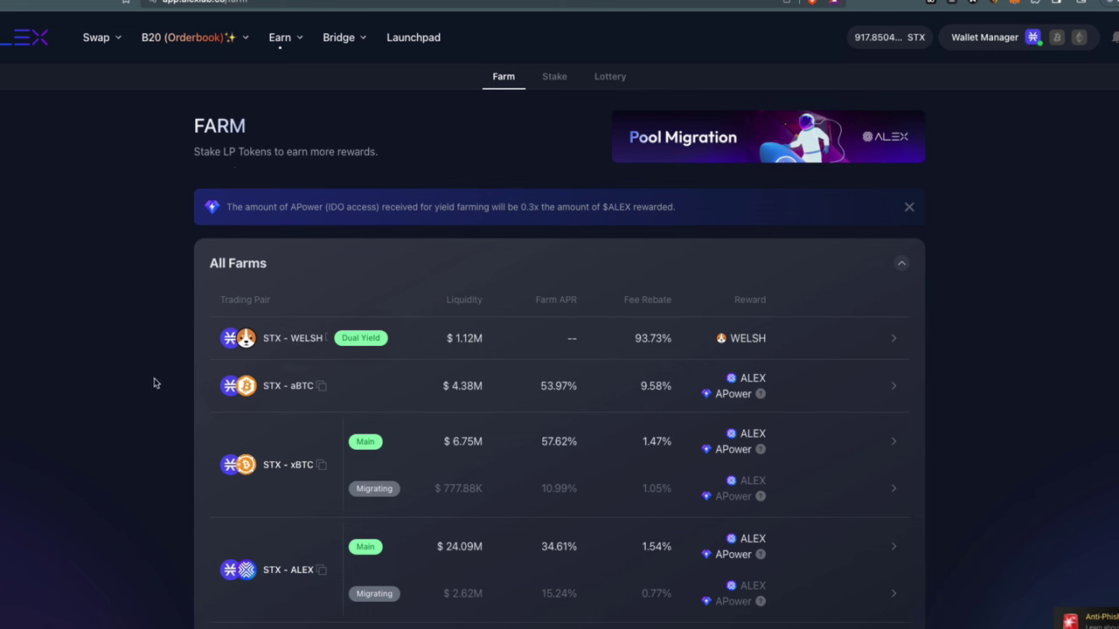
mouse_move(356, 332)
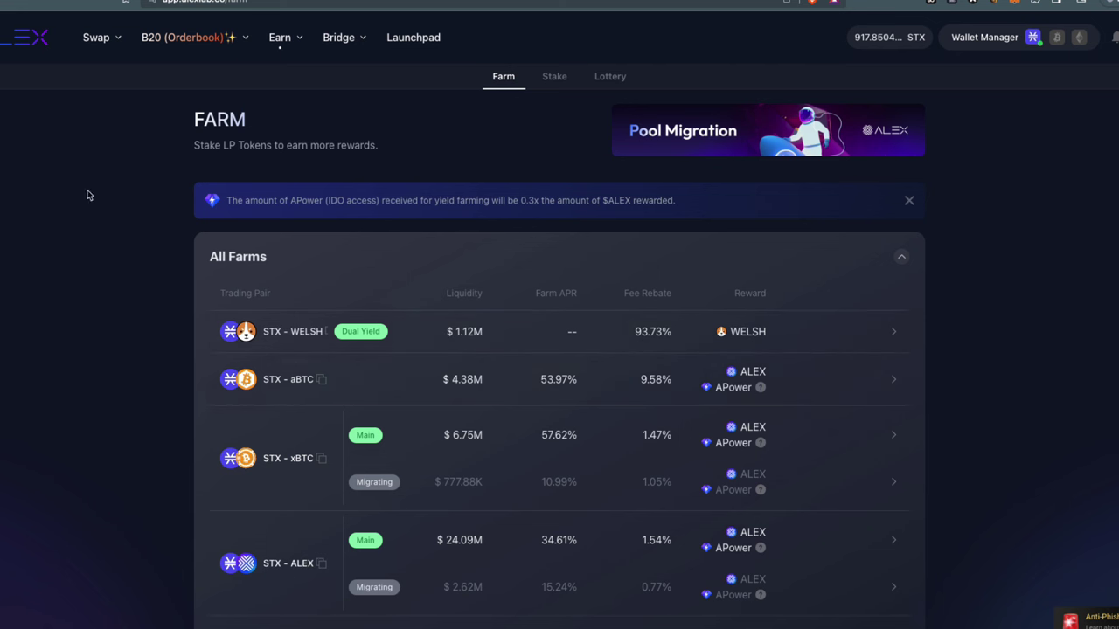
mouse_move(101, 37)
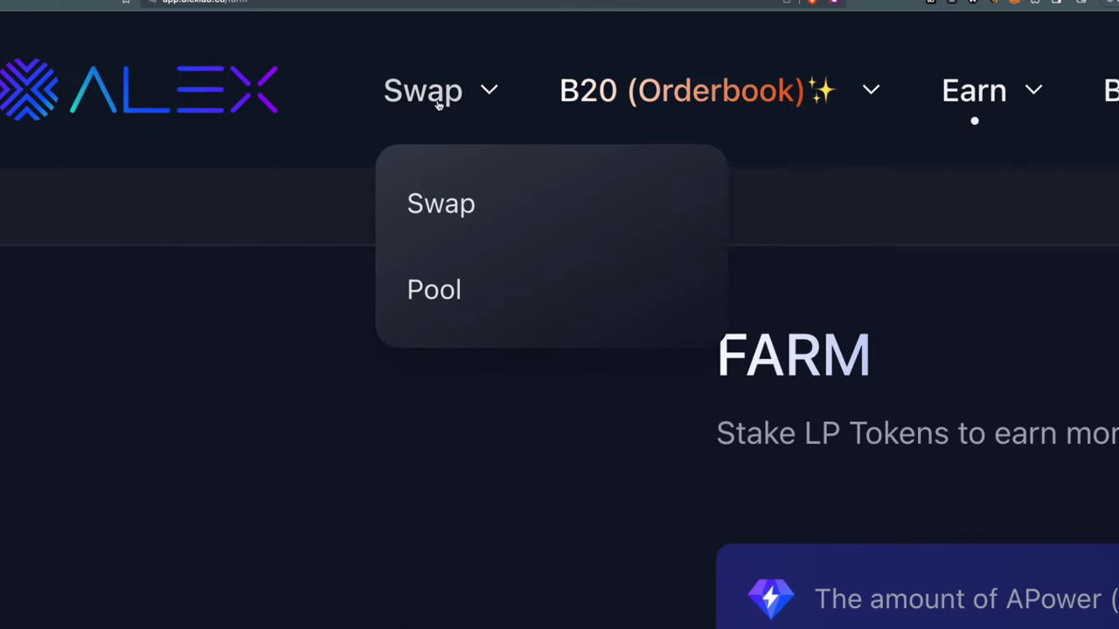
Open the liquidity pools page and scroll through the pool list.
left_click(444, 289)
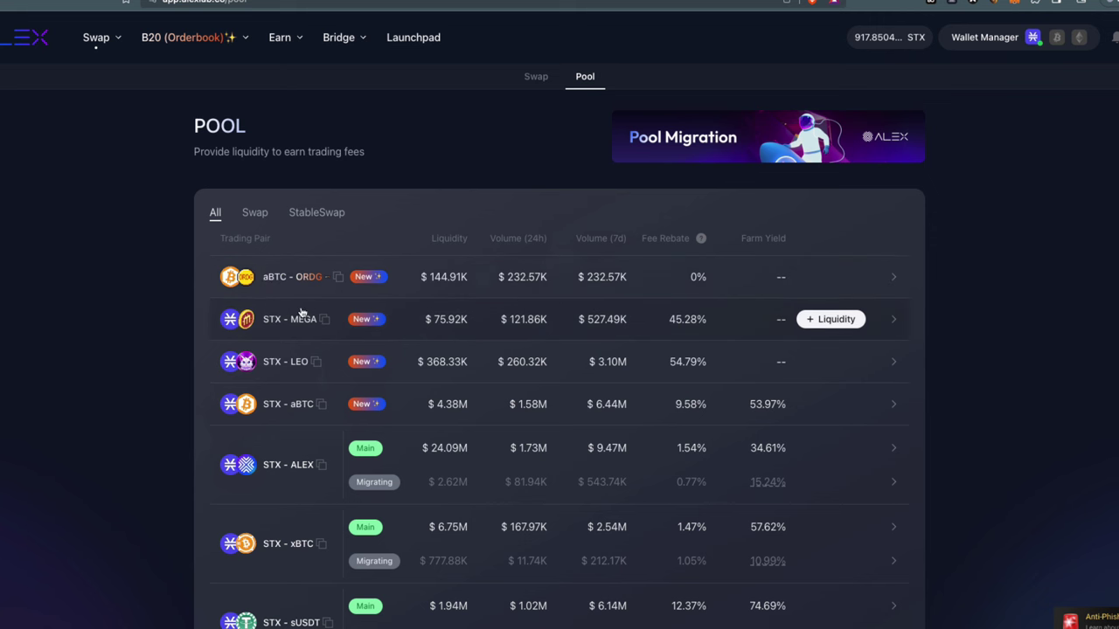
scroll(288, 393, "down", 2)
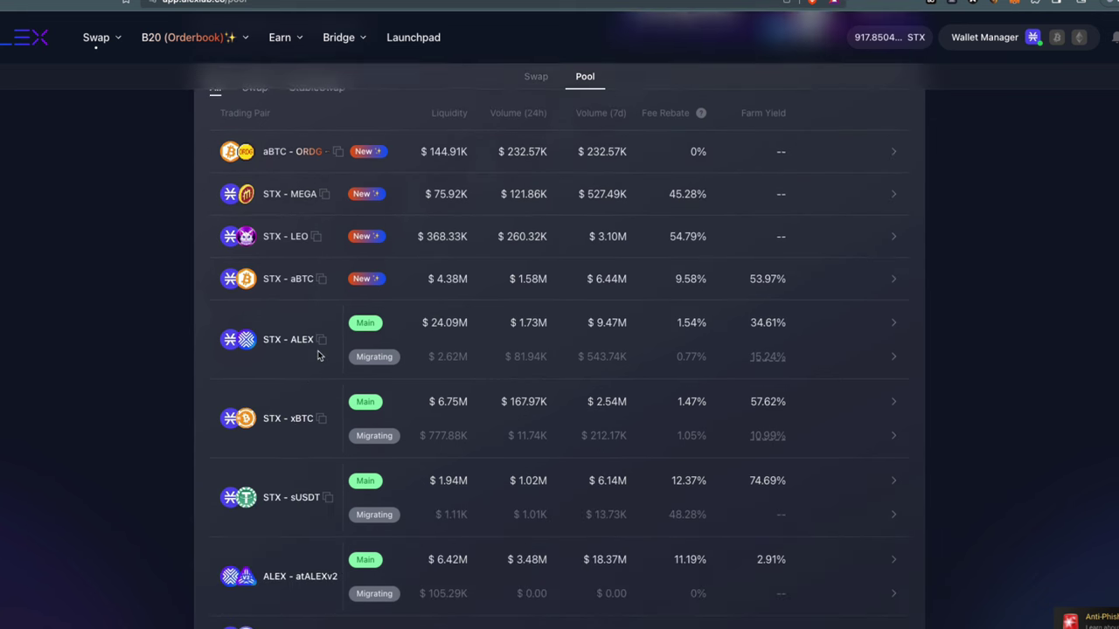
scroll(319, 354, "down", 4)
scroll(319, 355, "down", 2)
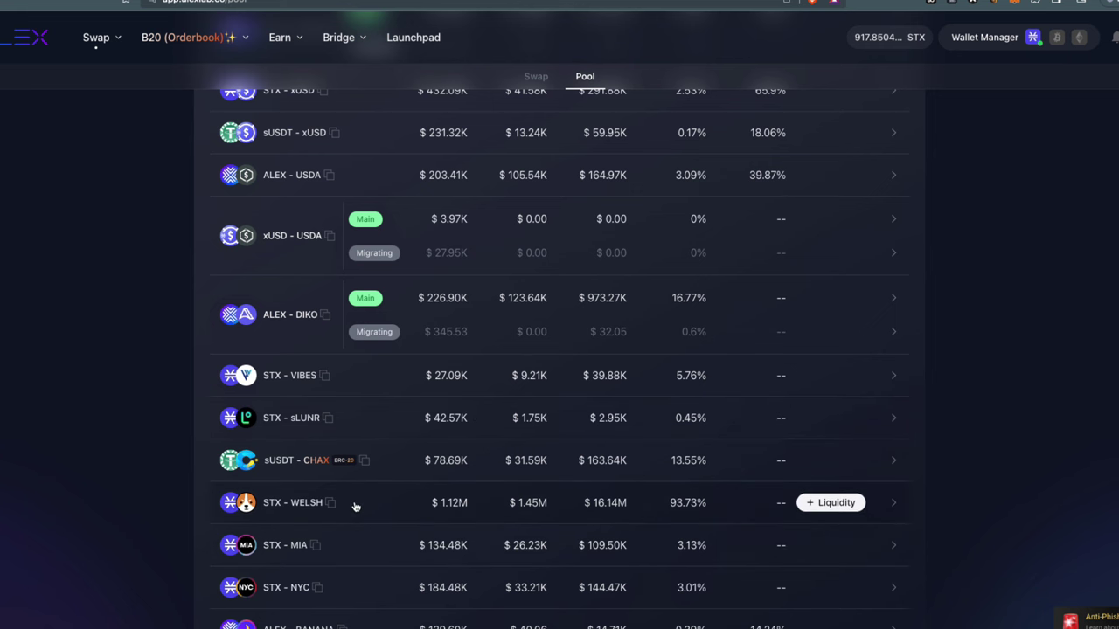
scroll(355, 507, "up", 6)
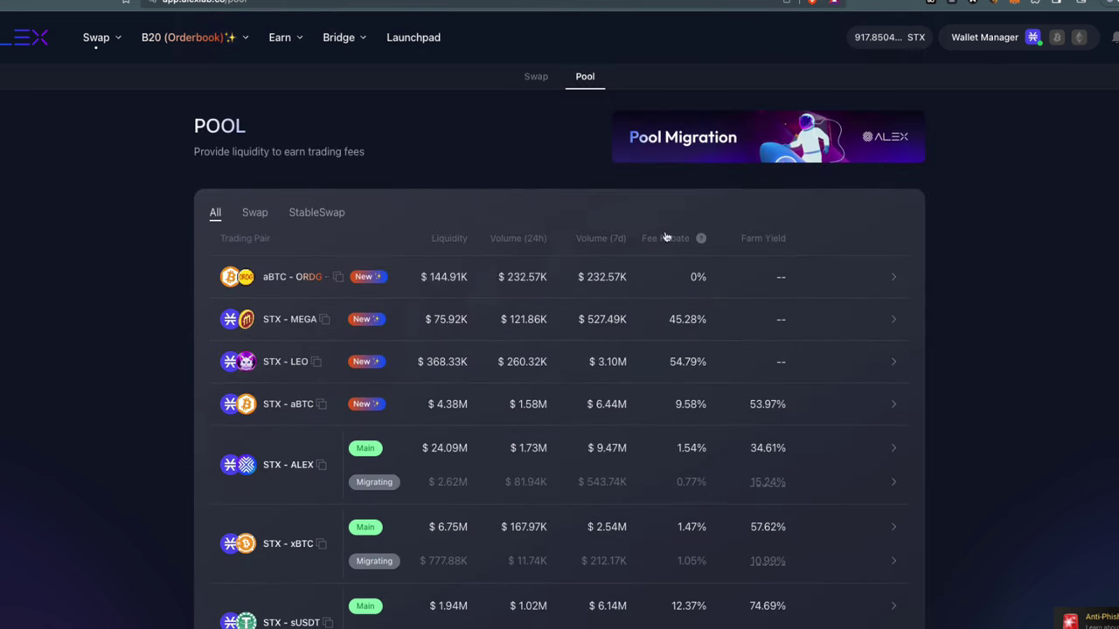
Review the STX - aBTC liquidity form with 0.003 aBTC and 77.9296 STX entered.
mouse_move(513, 395)
mouse_move(486, 287)
mouse_move(688, 323)
mouse_move(702, 238)
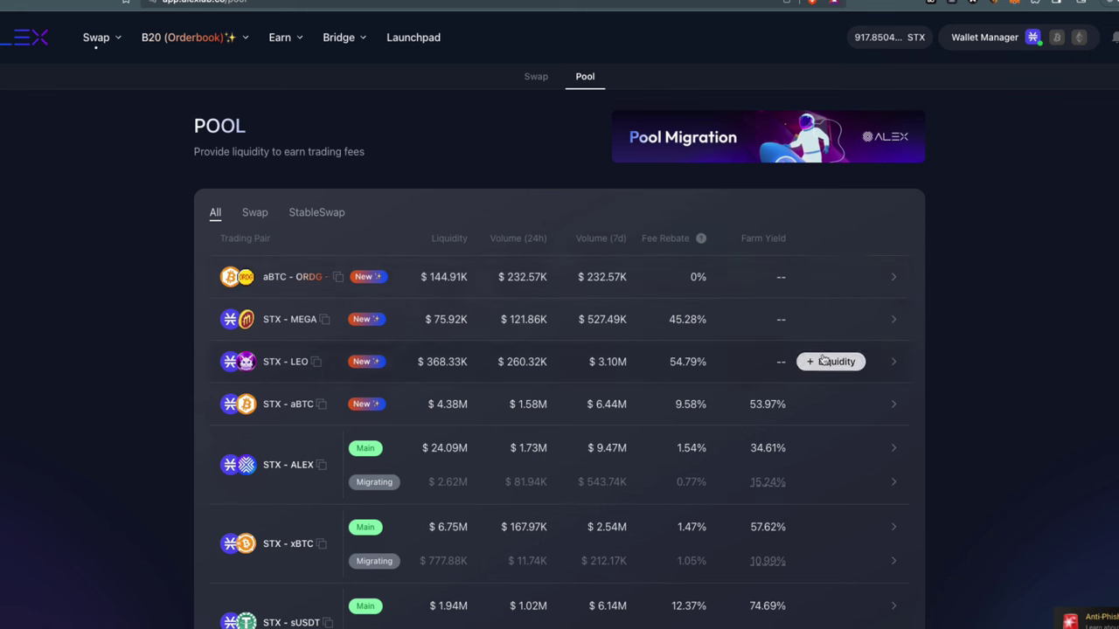
mouse_move(815, 407)
scroll(814, 408, "down", 1)
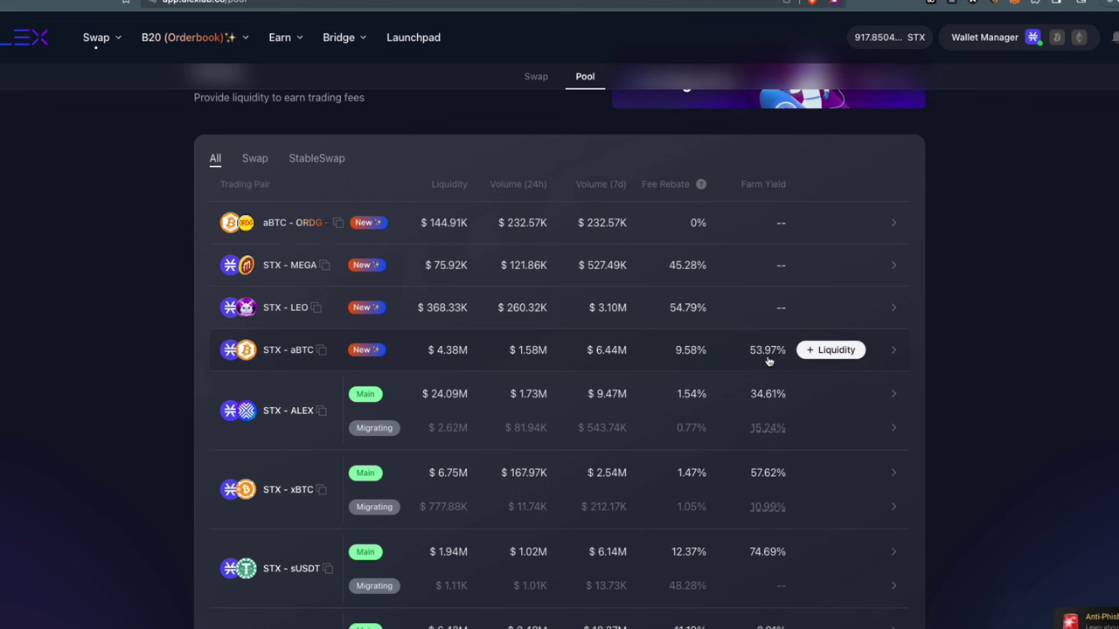
scroll(769, 361, "down", 1)
Add the entered STX and aBTC to the STX - aBTC pool and confirm the deposit.
scroll(766, 366, "down", 4)
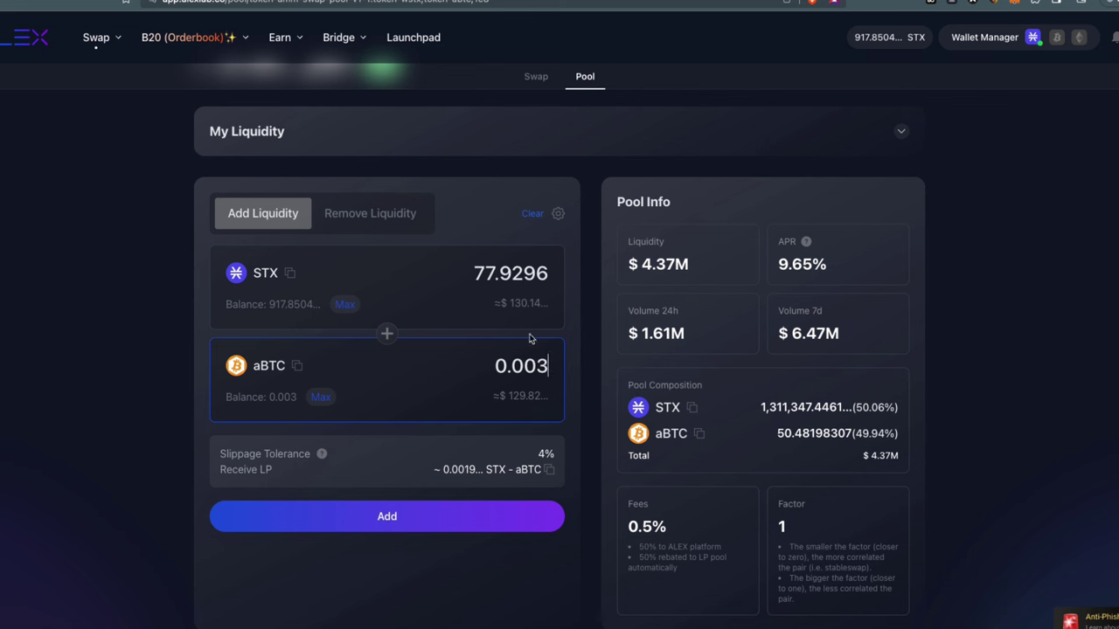
left_click(418, 526)
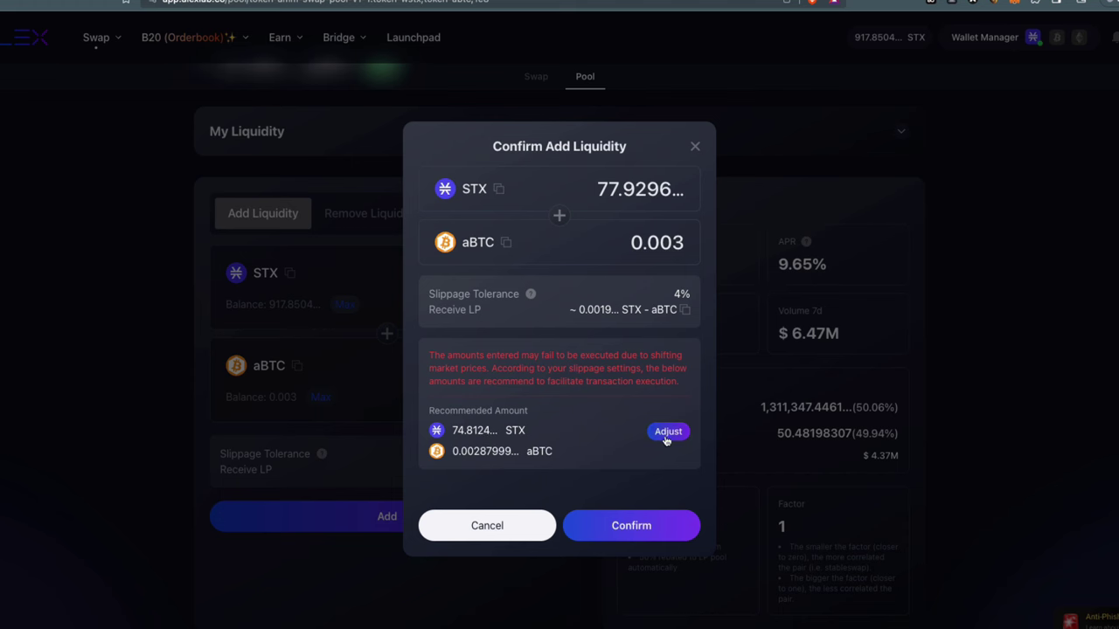
left_click(622, 528)
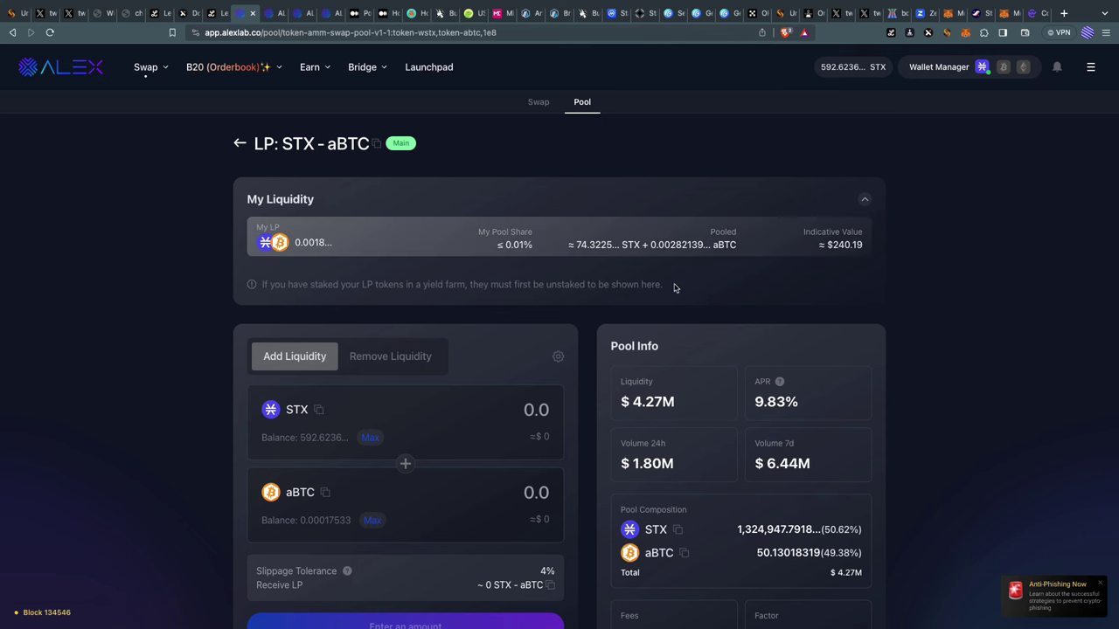
left_click(240, 143)
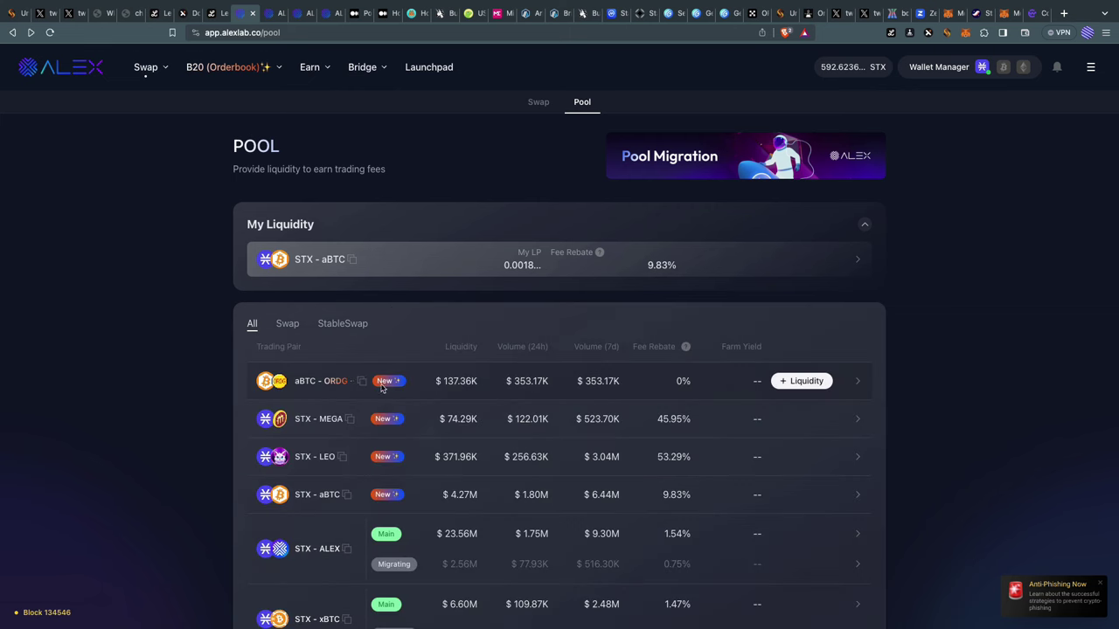
scroll(393, 517, "down", 1)
scroll(393, 517, "down", 3)
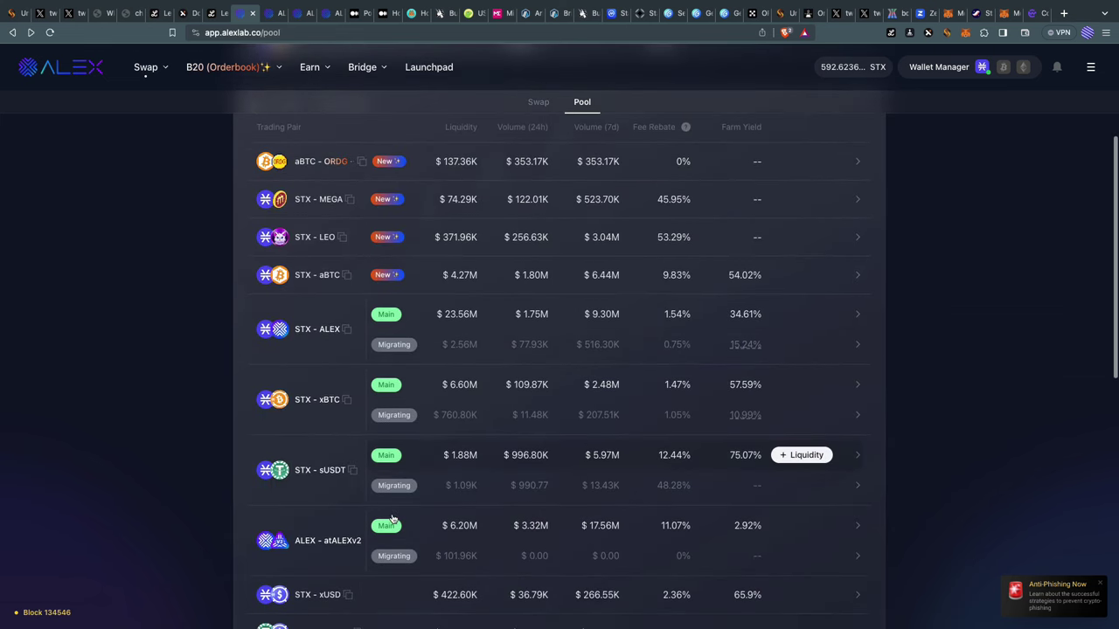
scroll(393, 519, "up", 2)
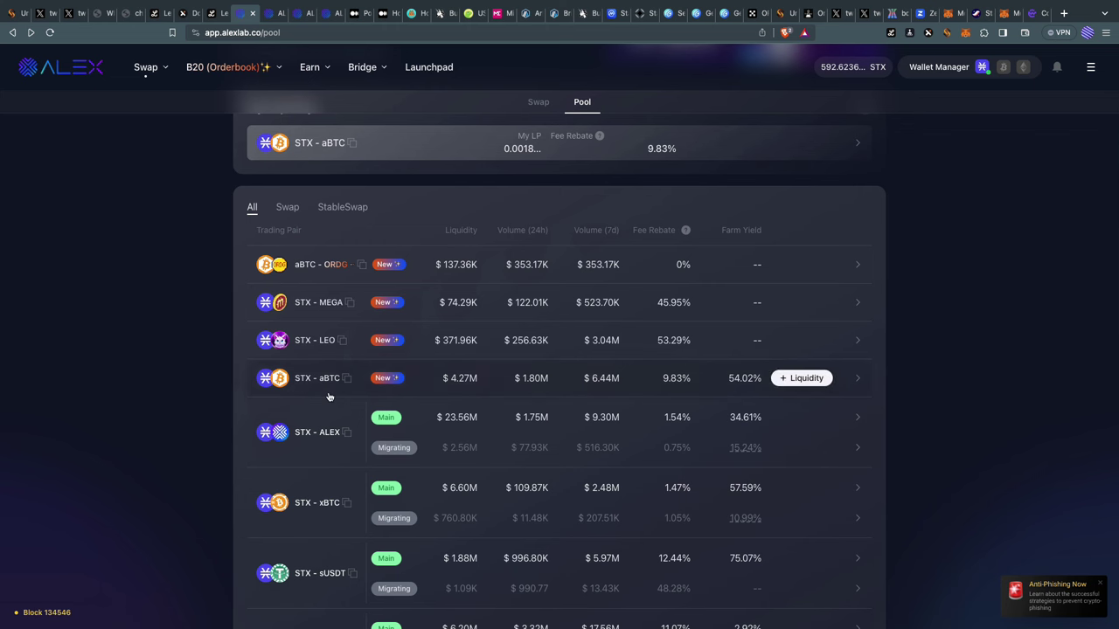
left_click(444, 390)
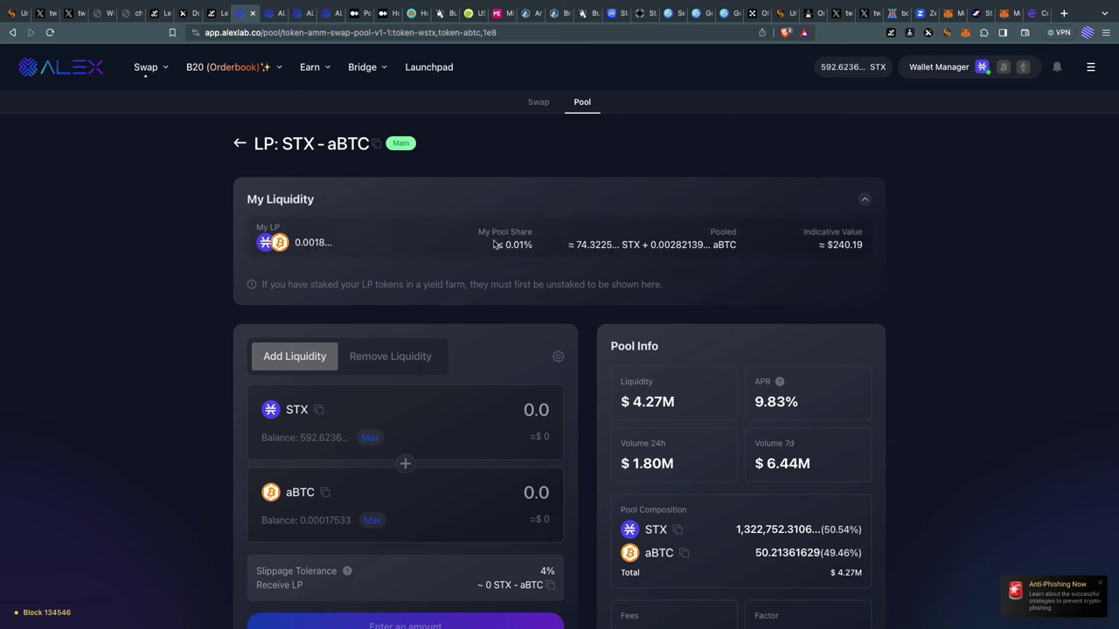
scroll(494, 245, "up", 5)
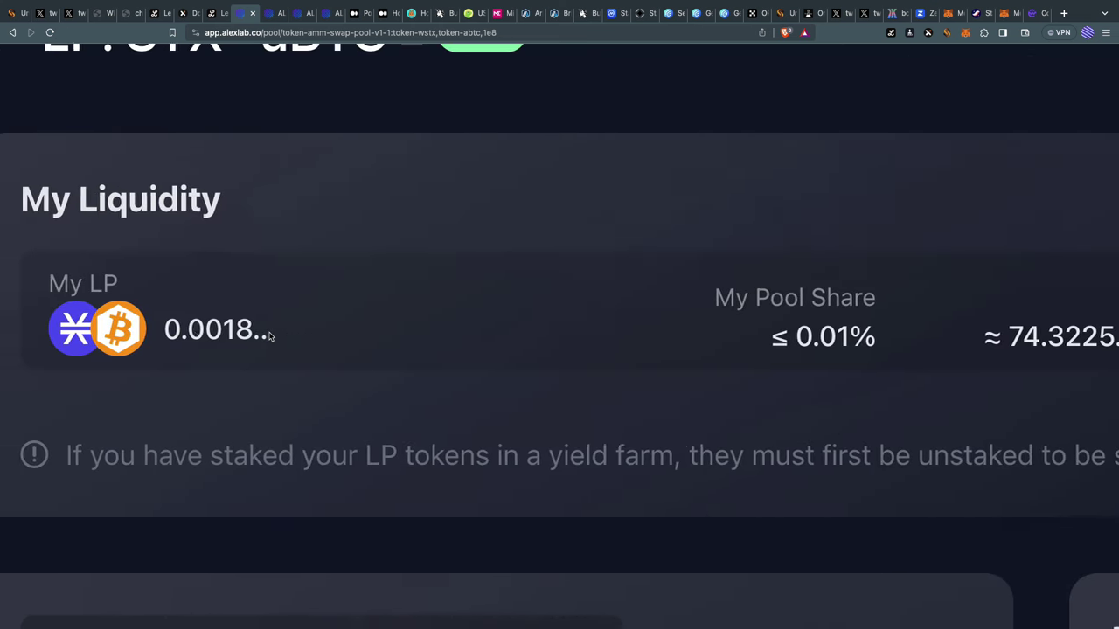
scroll(451, 332, "right", 5)
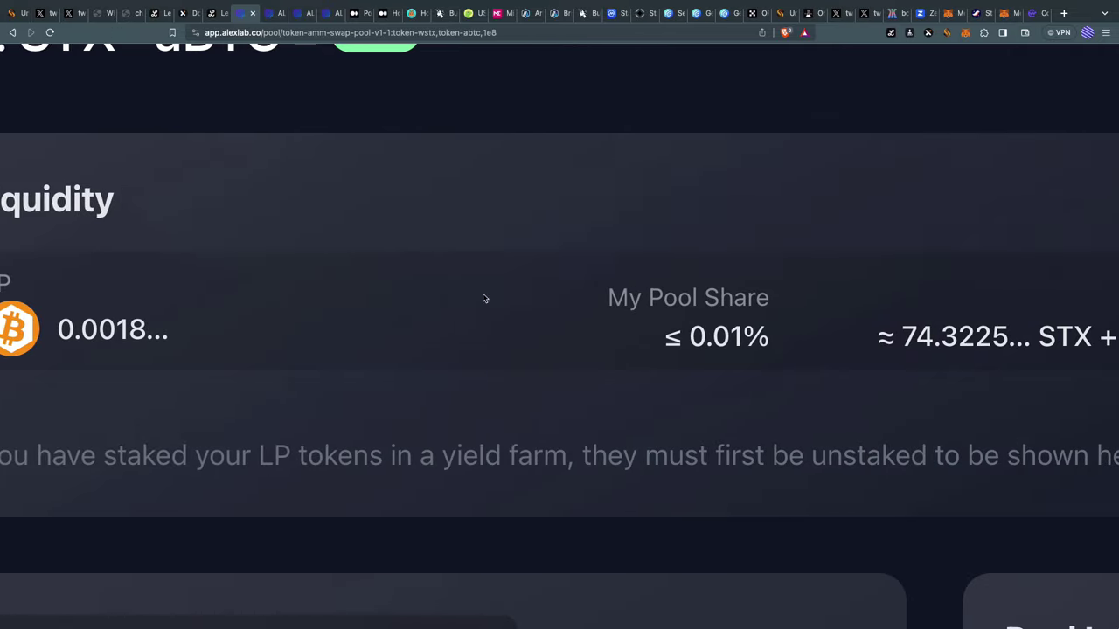
scroll(719, 350, "right", 4)
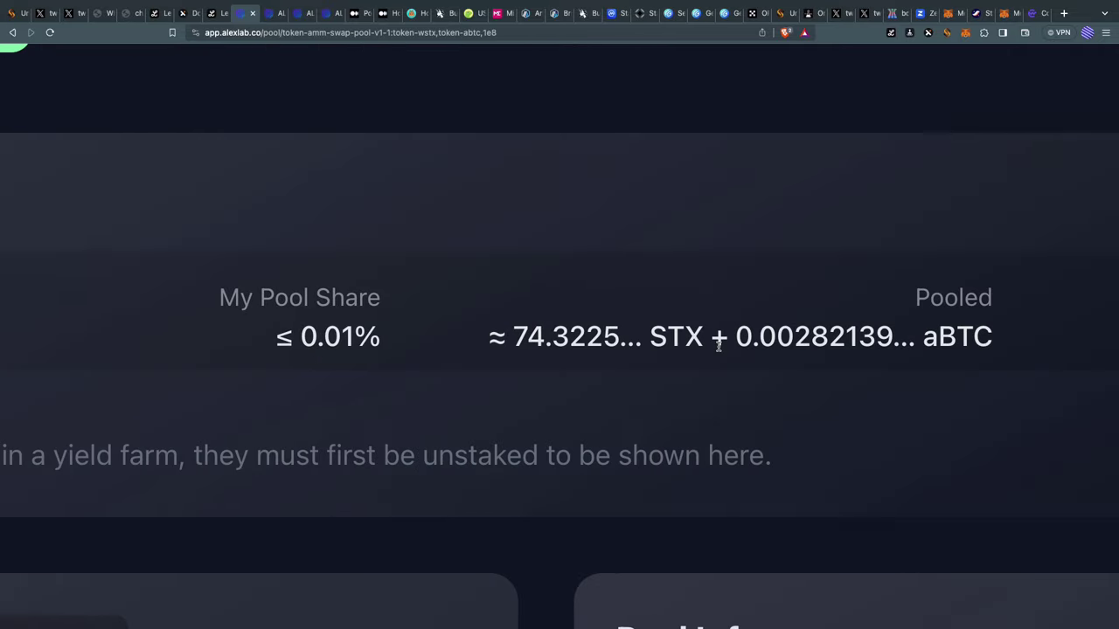
scroll(654, 323, "down", 5)
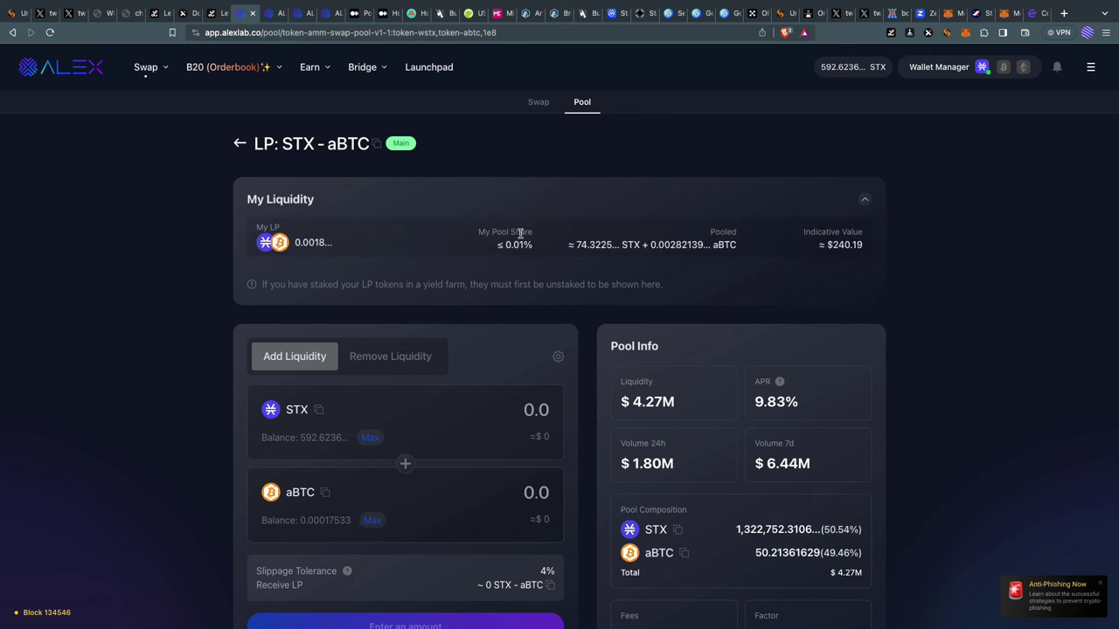
Open the Farm list and find the suggested STX - aBTC farm with 0.0018 LP balance.
mouse_move(309, 62)
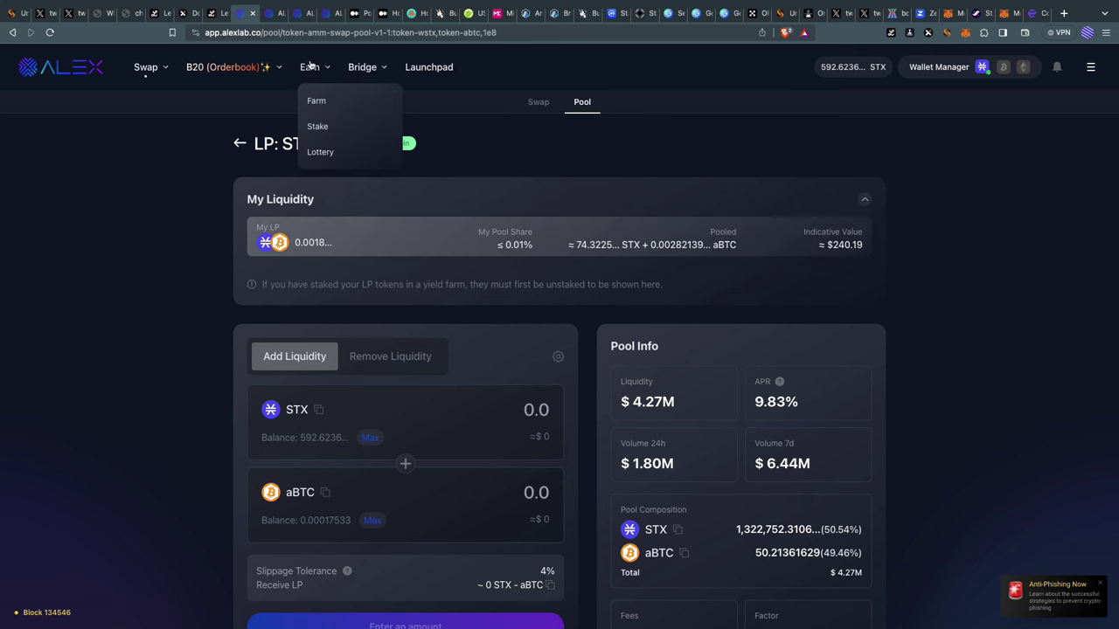
left_click(325, 100)
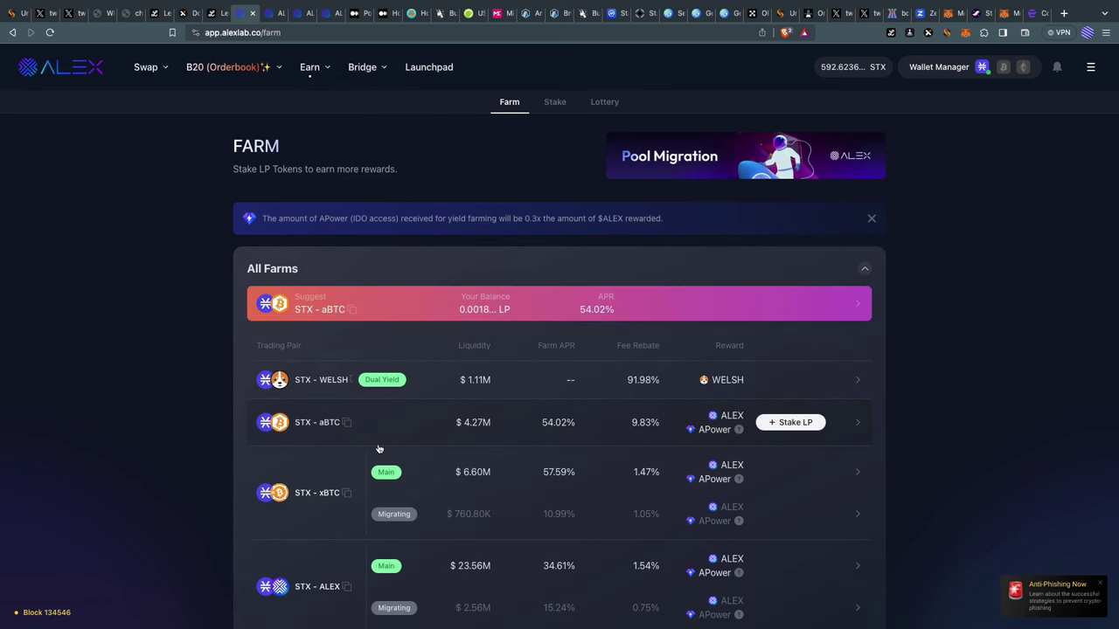
mouse_move(298, 318)
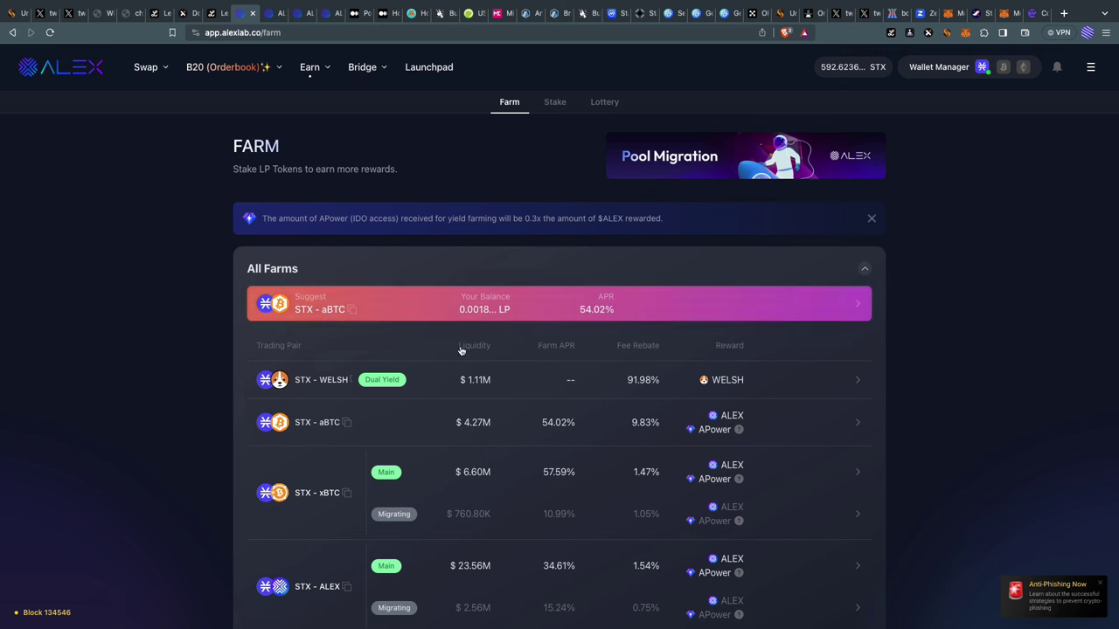
mouse_move(422, 309)
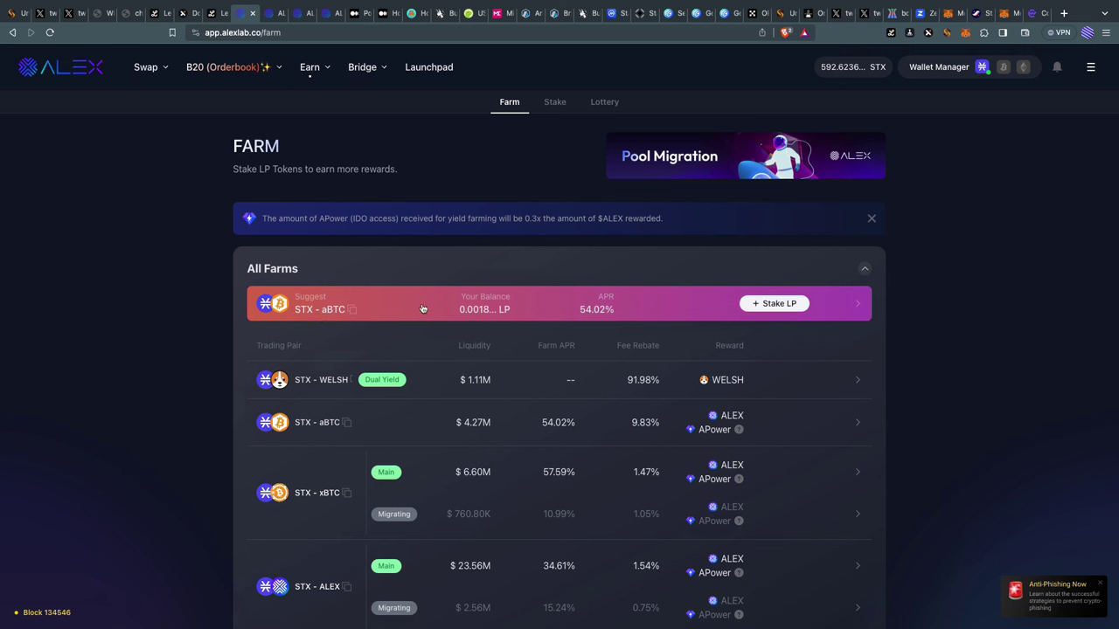
Open the STX - aBTC staking form and, after comparing 4–24 cycles, set 32 cycles.
left_click(777, 304)
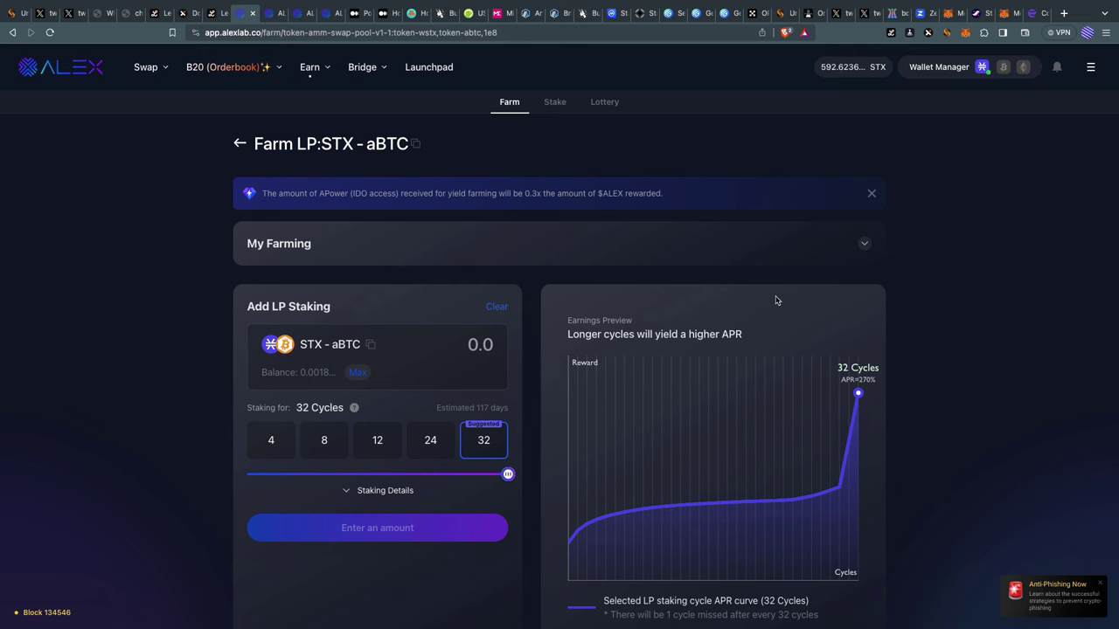
scroll(306, 426, "down", 1)
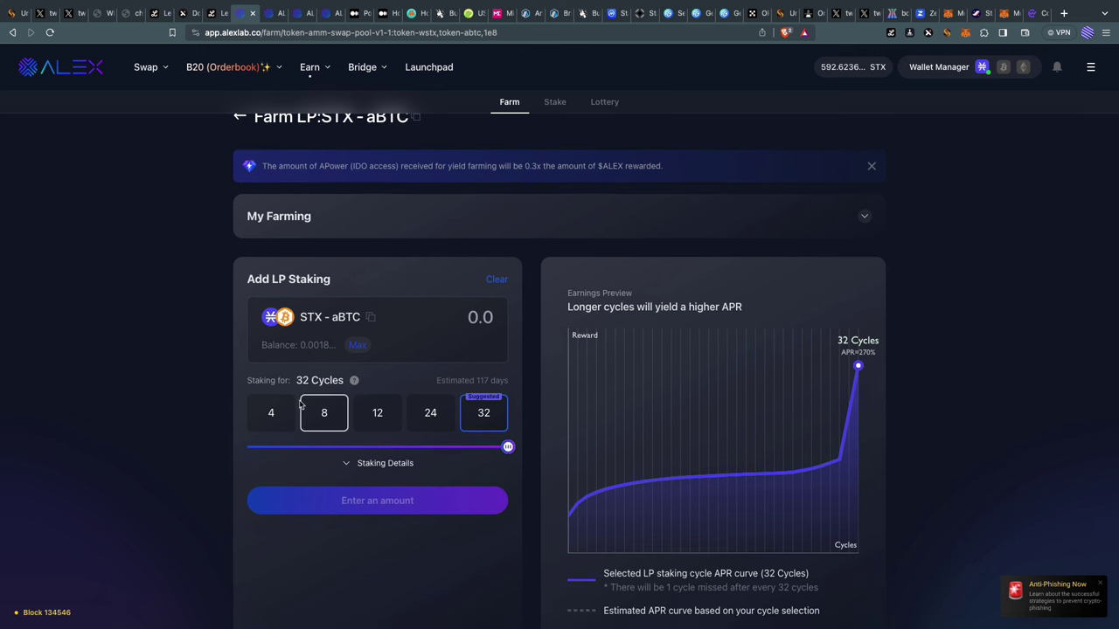
left_click(271, 418)
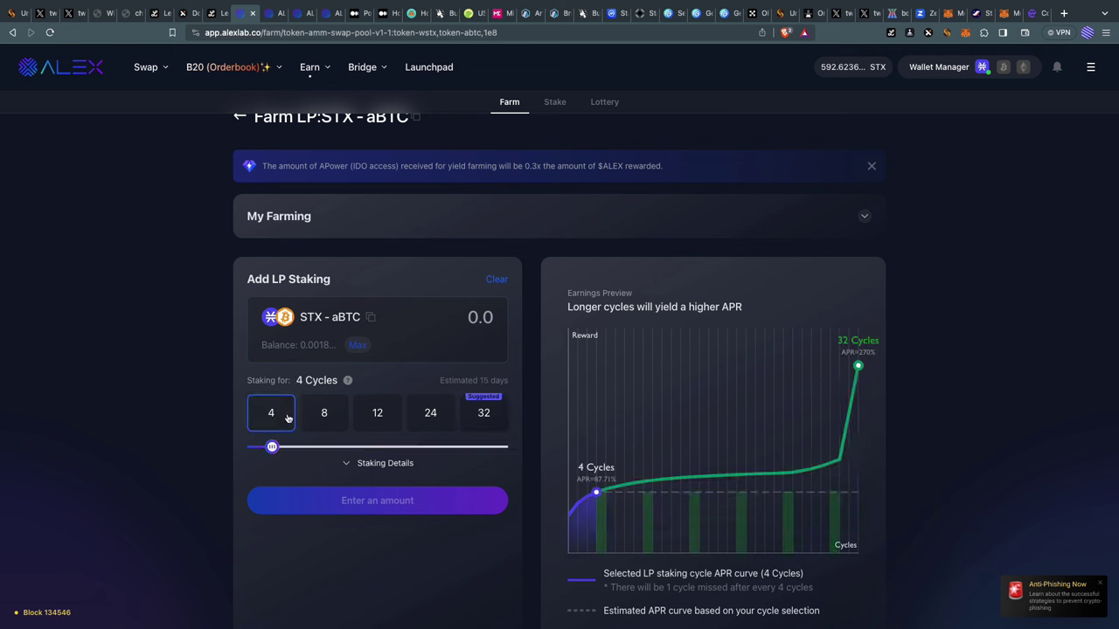
left_click(323, 416)
left_click(374, 414)
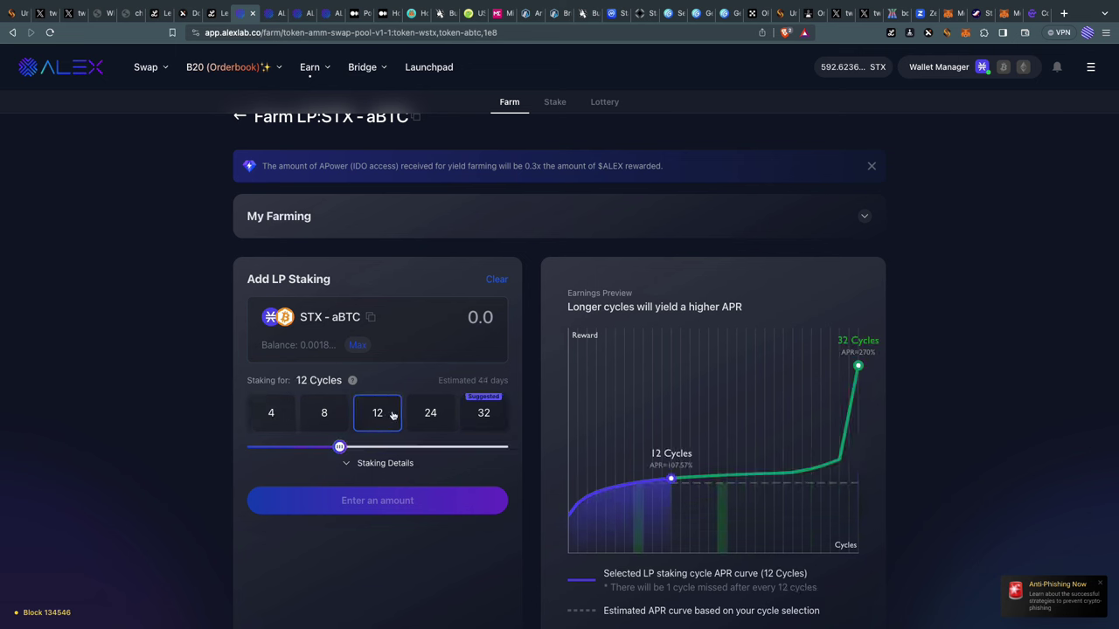
left_click(430, 412)
left_click(488, 411)
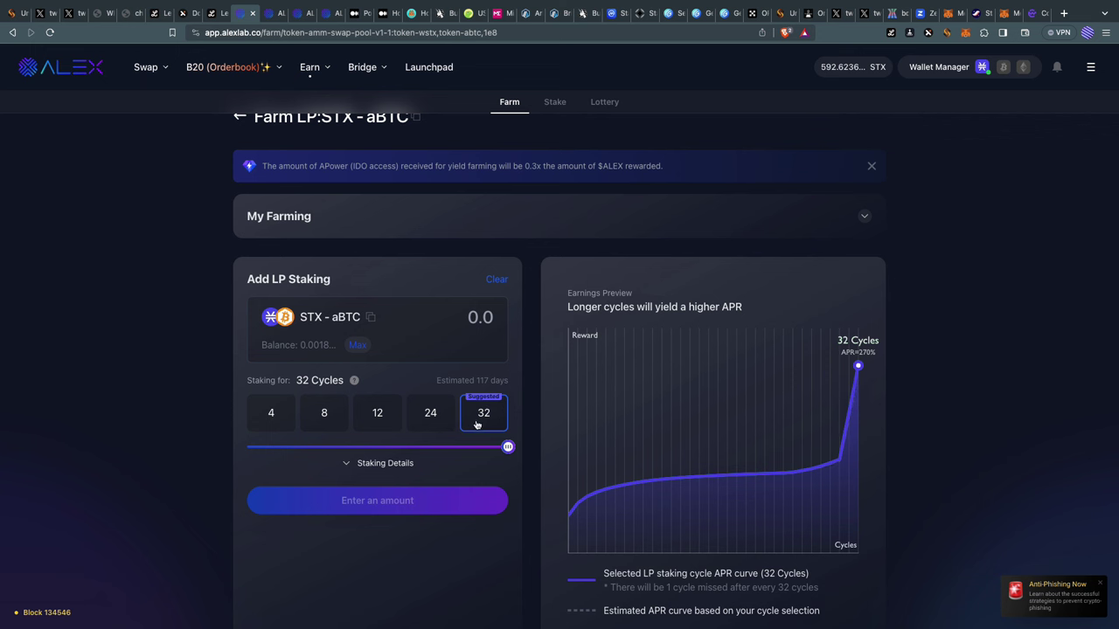
left_click(431, 414)
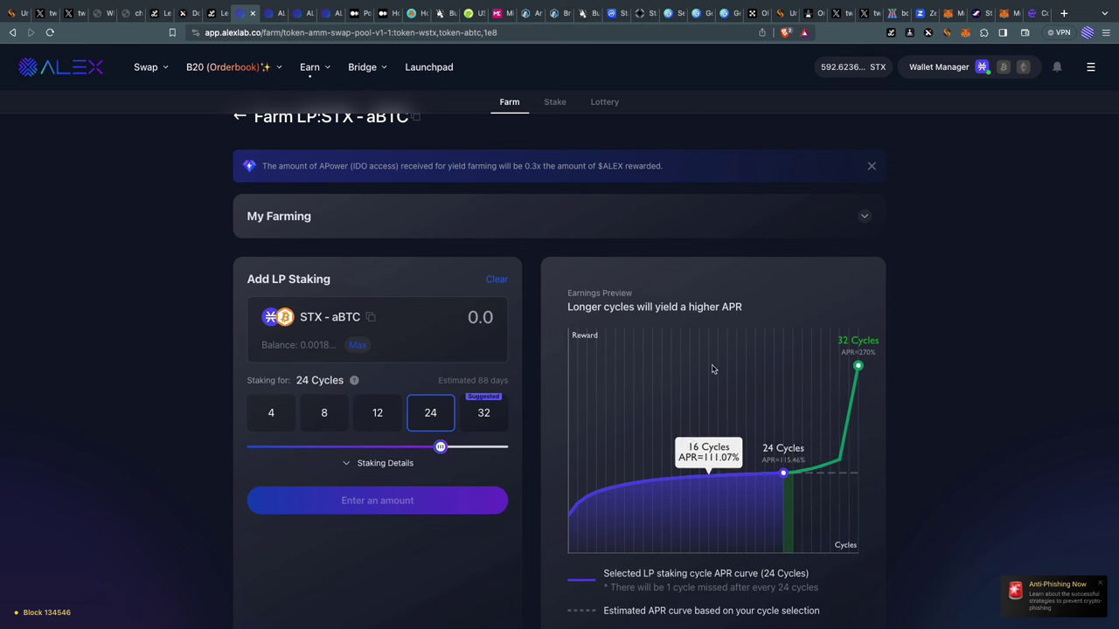
scroll(504, 375, "down", 3)
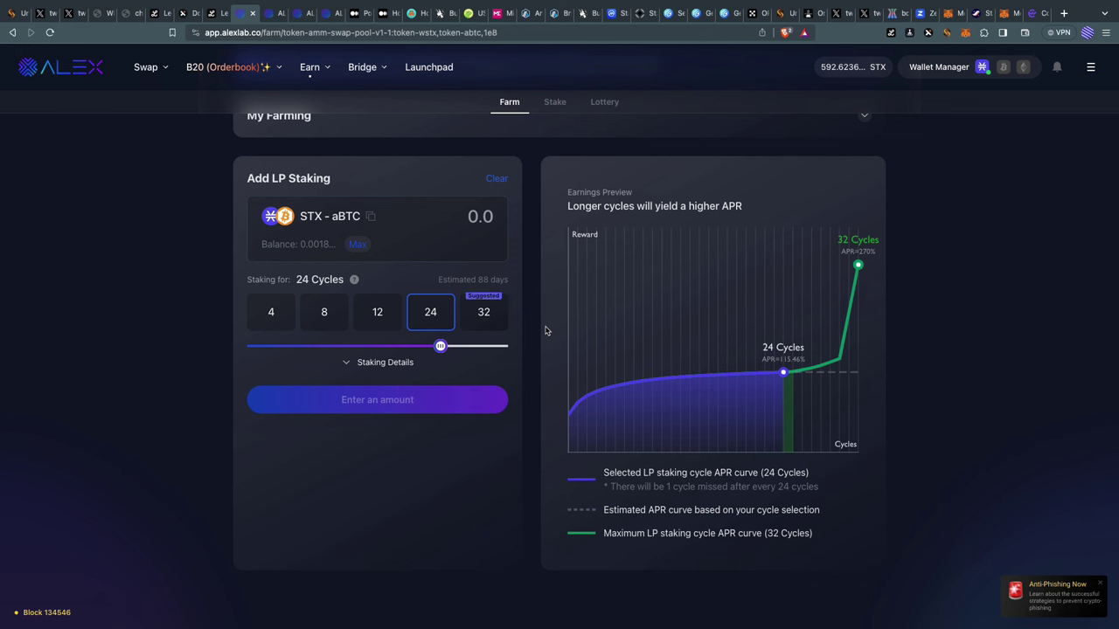
left_click(487, 317)
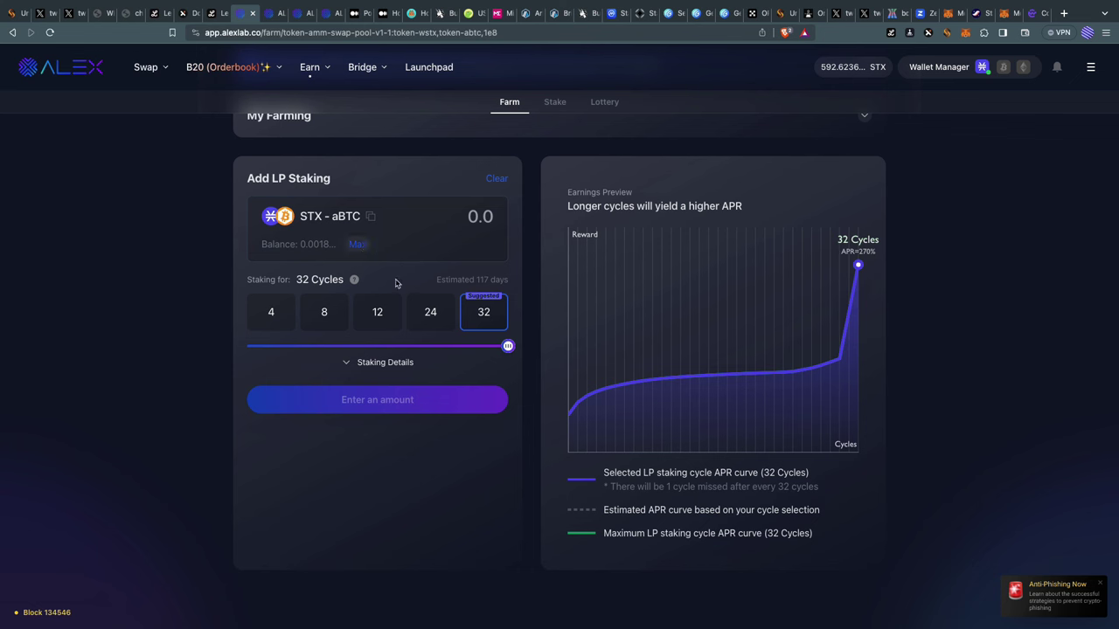
Stake the full 0.0018 STX–aBTC LP balance for 32 cycles and submit it.
left_click(358, 245)
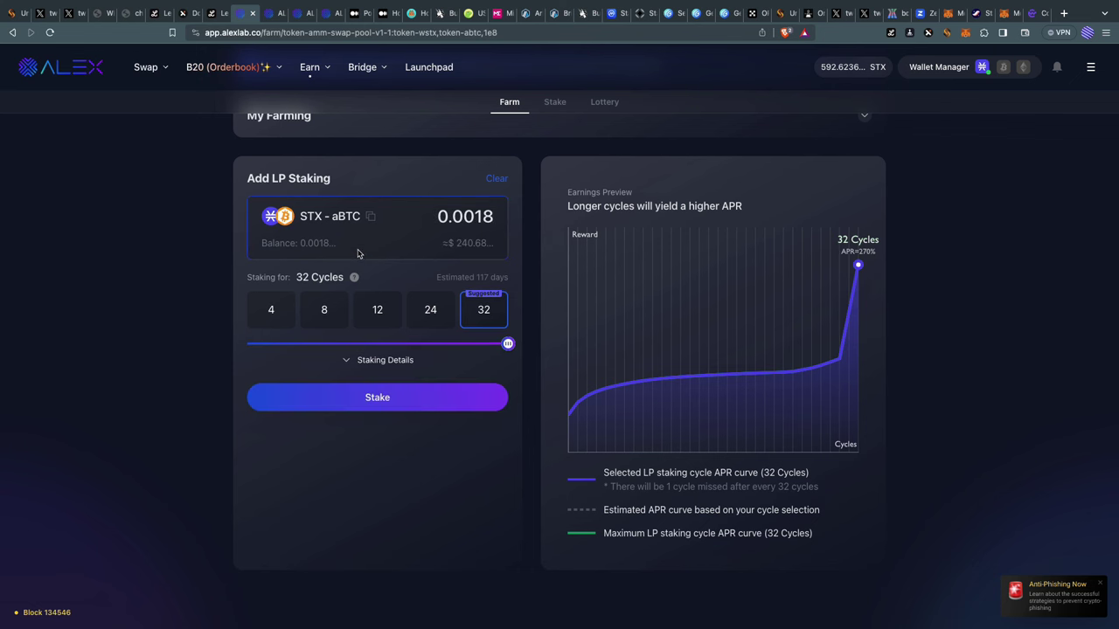
left_click(391, 403)
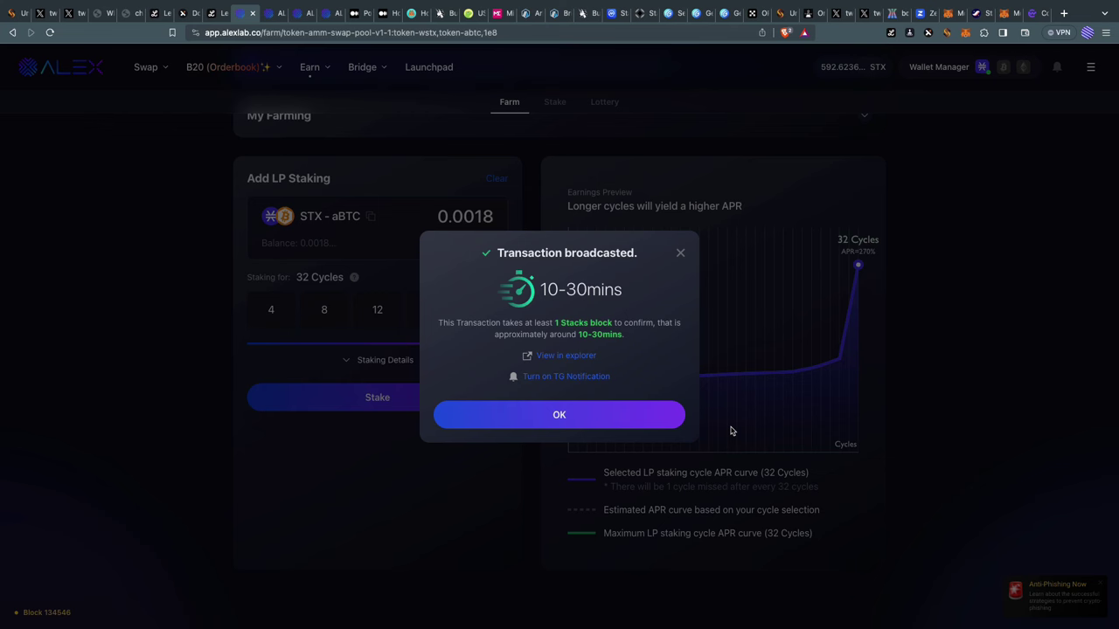
Dismiss the broadcast notice and go back from the STX–aBTC farm to the Farm list.
left_click(599, 421)
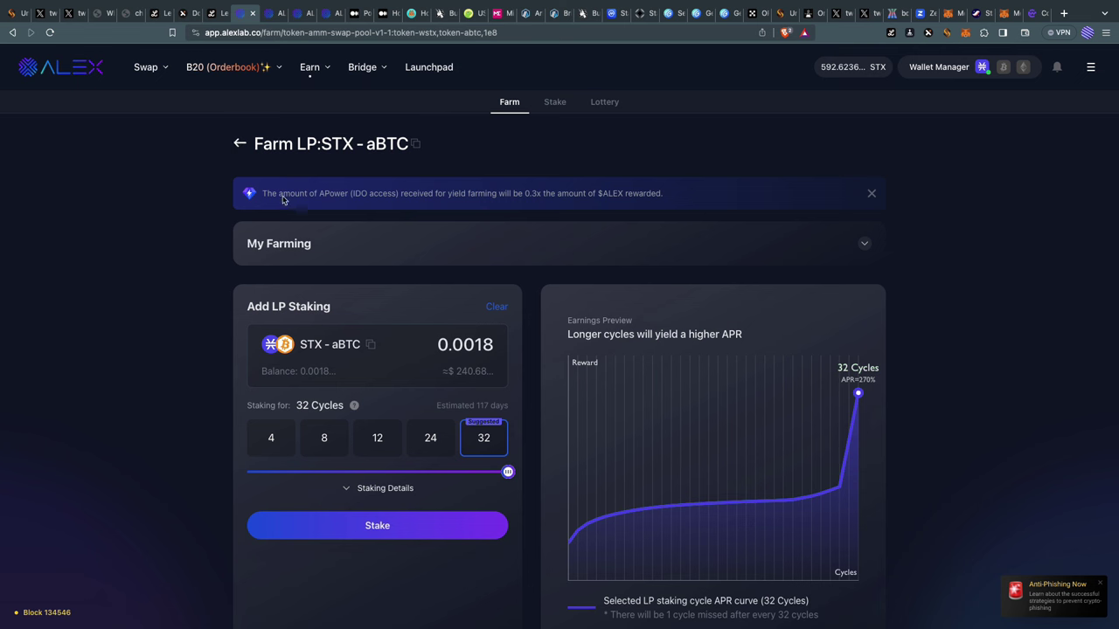
left_click_drag(262, 194, 287, 193)
left_click(501, 218)
left_click(434, 144)
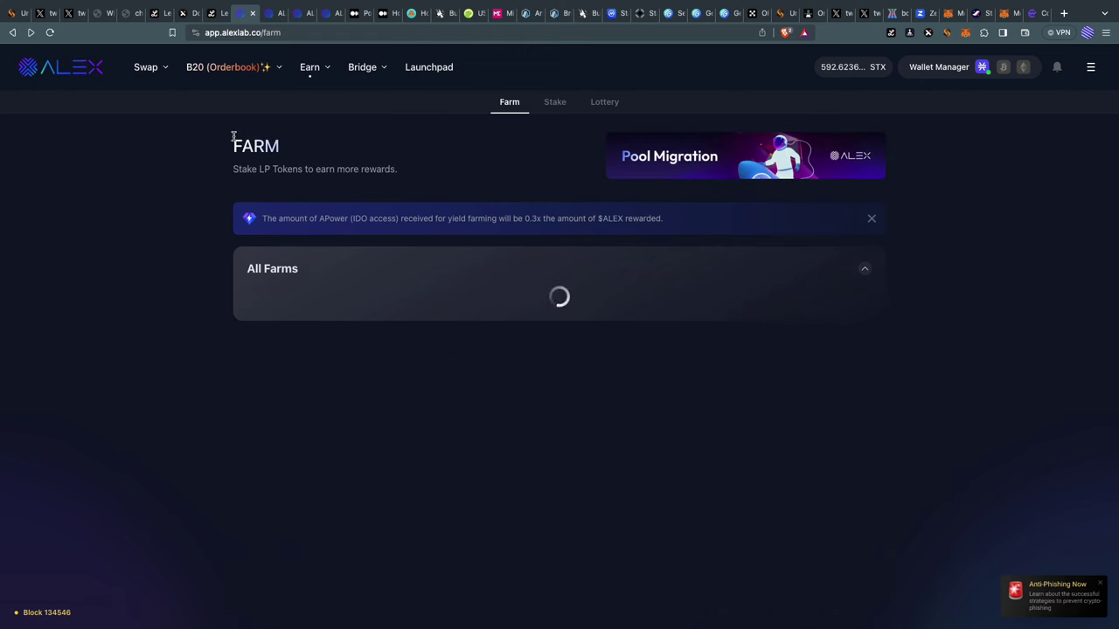
left_click(240, 145)
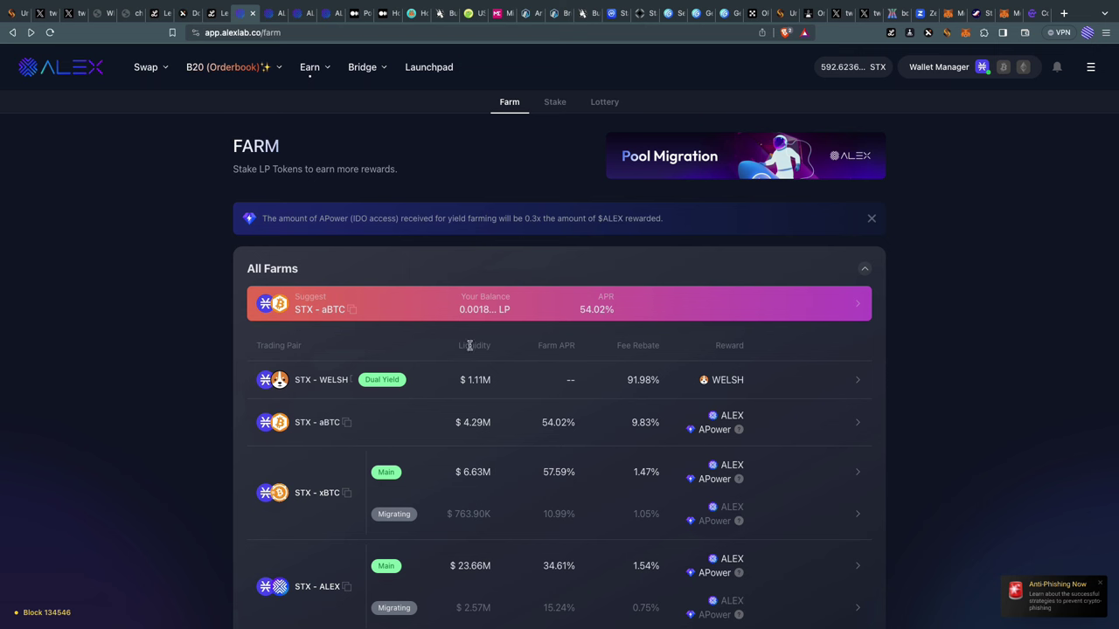
mouse_move(529, 422)
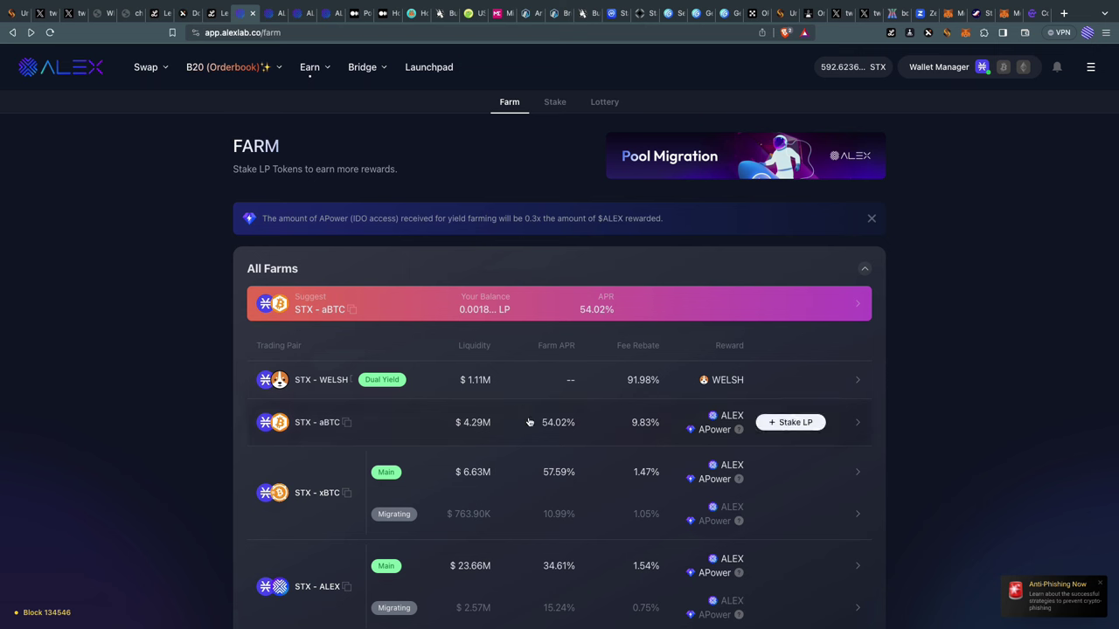